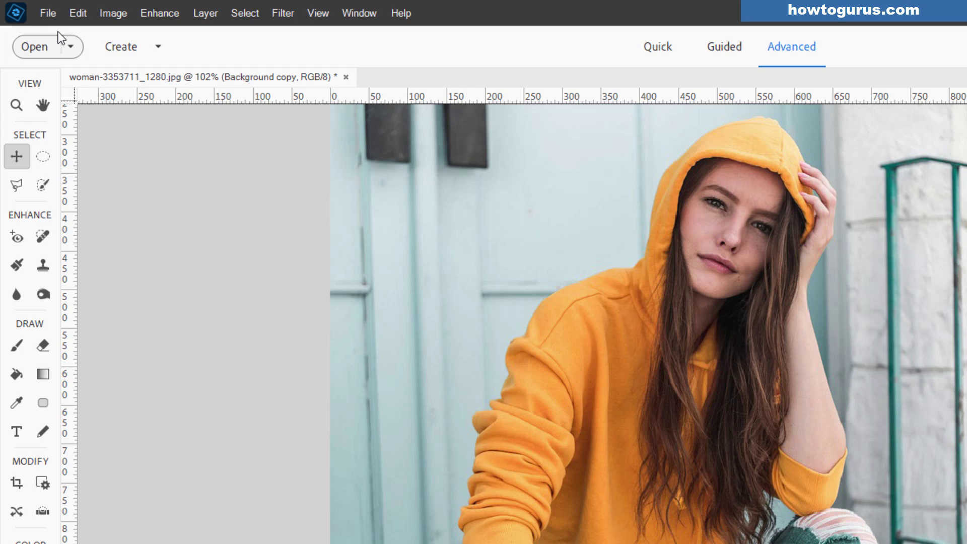
Browse the File menu's Automation Tools for the plug-in without choosing anything.
left_click(45, 13)
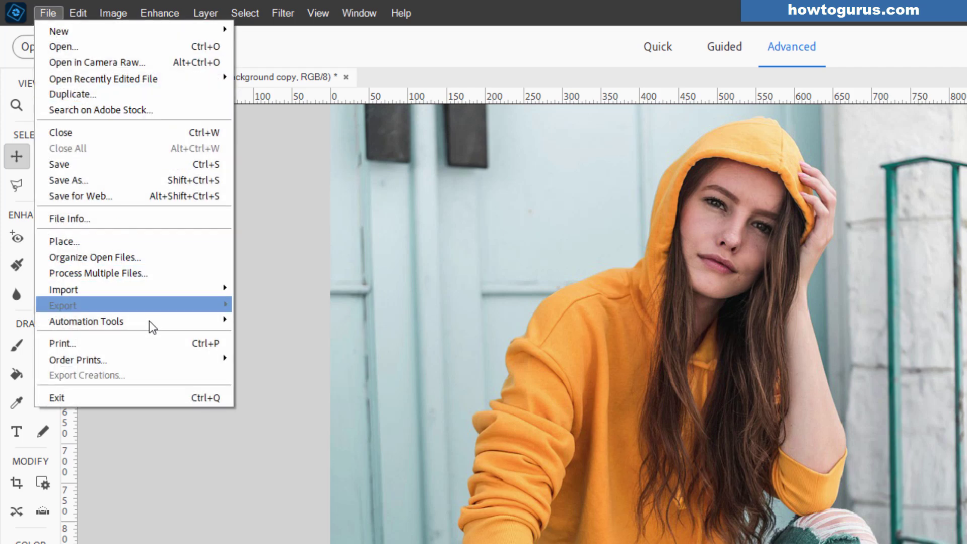
mouse_move(150, 321)
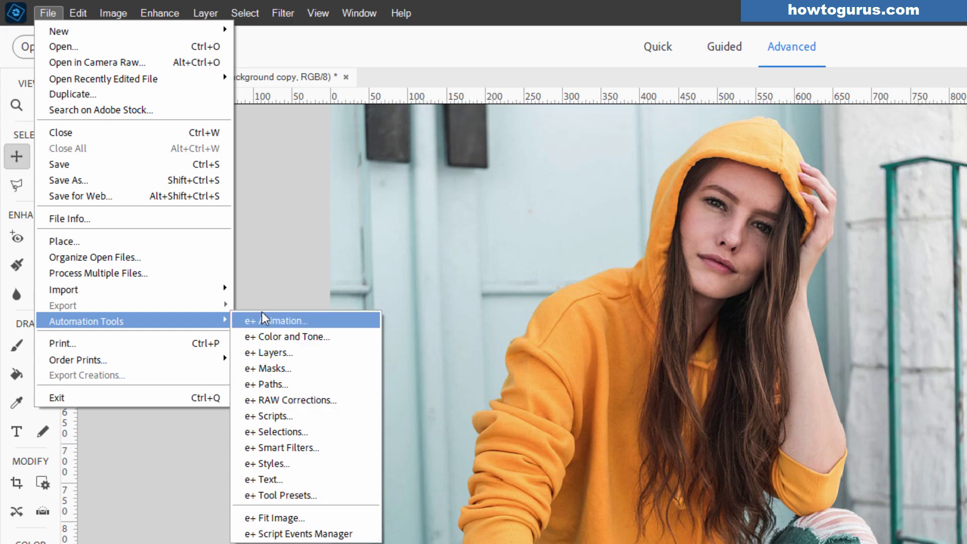
left_click(263, 177)
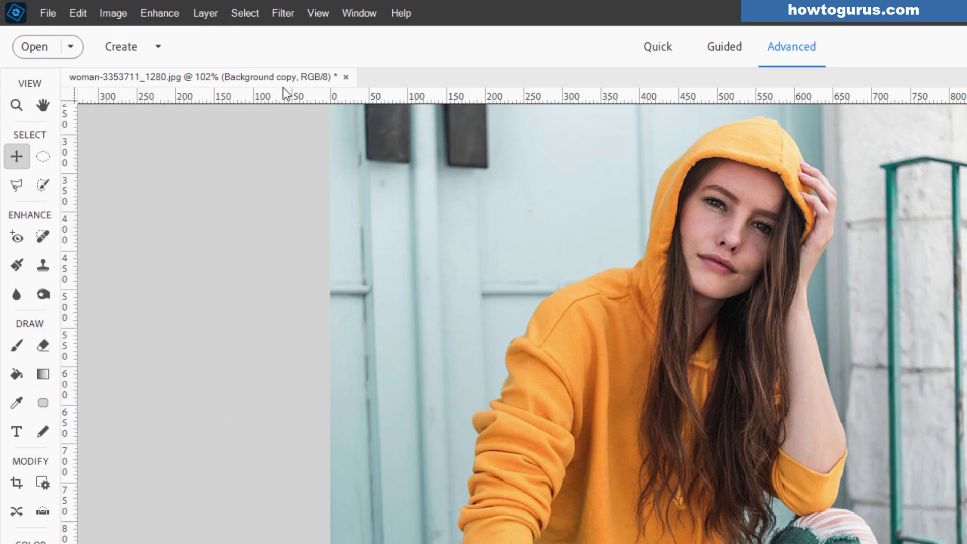
Show the Actions panel and expand its Elements+ group of actions.
left_click(359, 12)
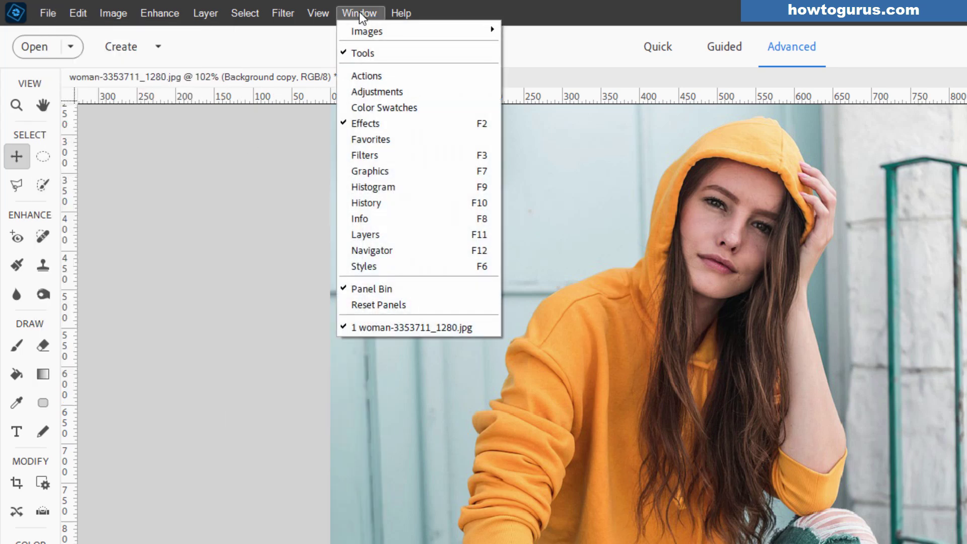
left_click(369, 75)
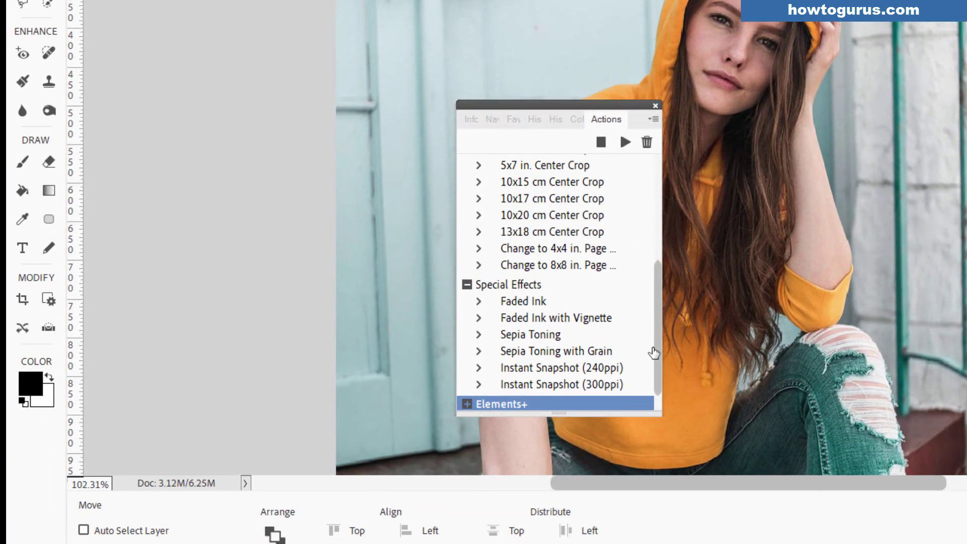
left_click(527, 406)
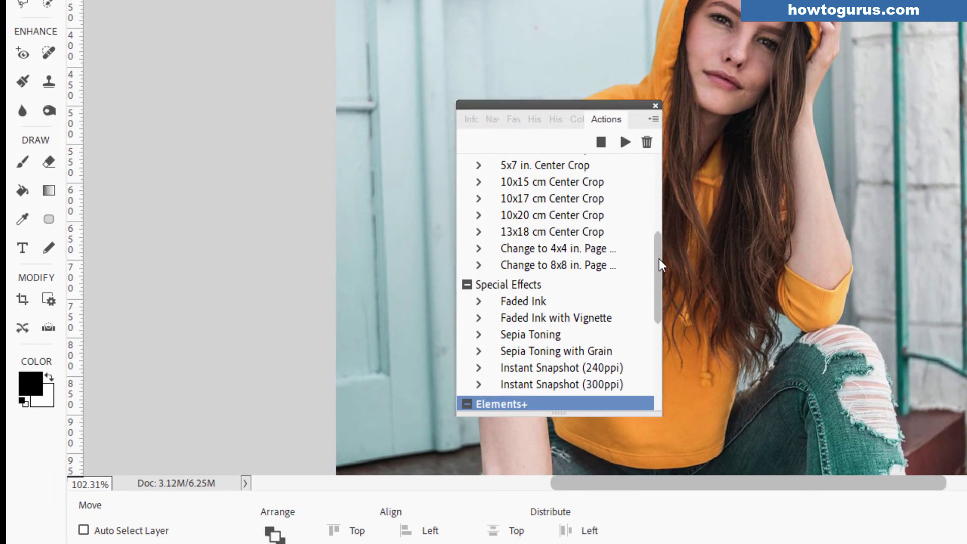
left_click_drag(659, 260, 657, 347)
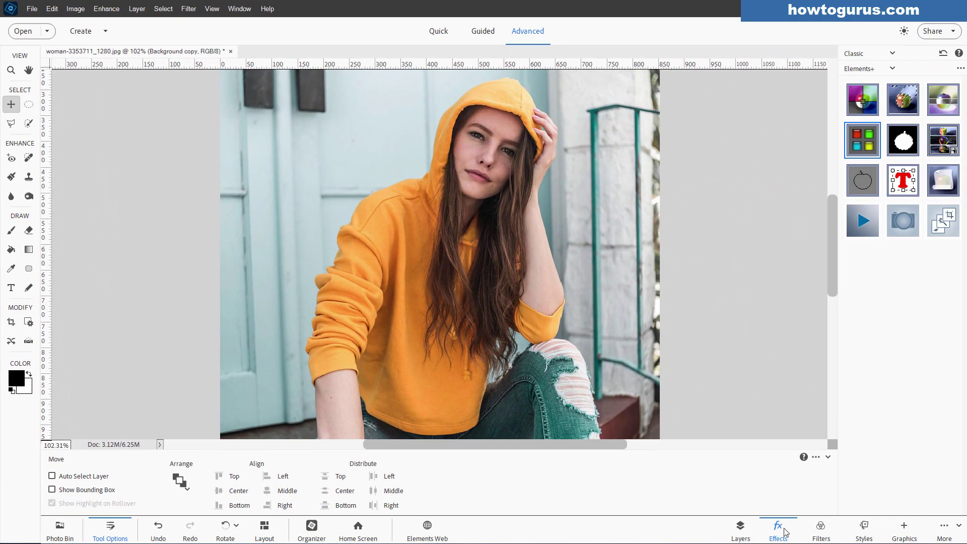
Hide and restore the Effects panel, then browse the Elements+ categories and the Window menu.
left_click(784, 532)
left_click(781, 529)
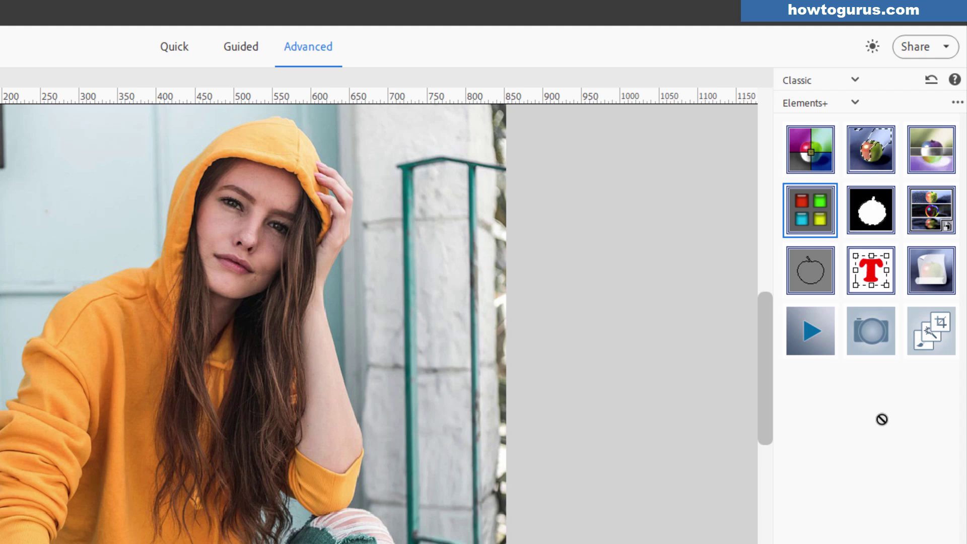
left_click(854, 102)
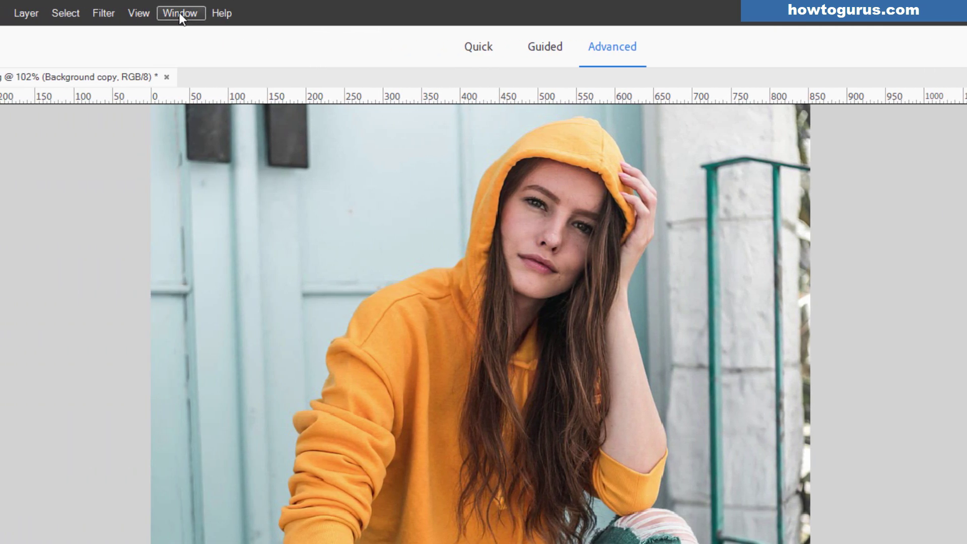
left_click(179, 12)
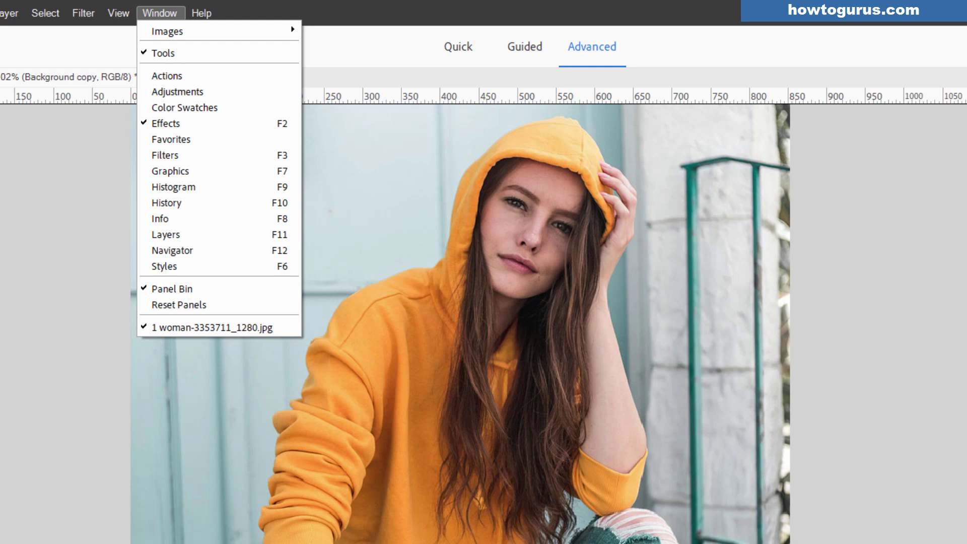
key("Escape")
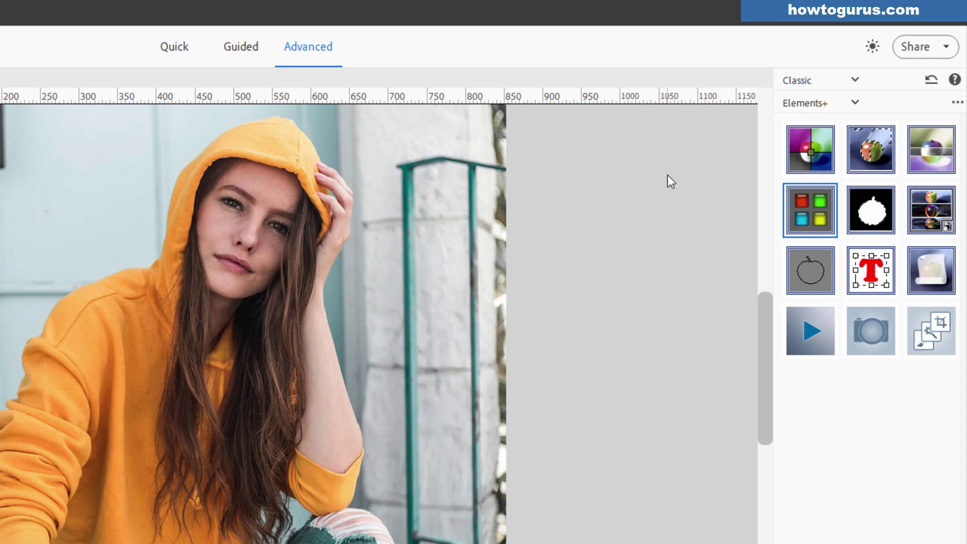
left_click(818, 152)
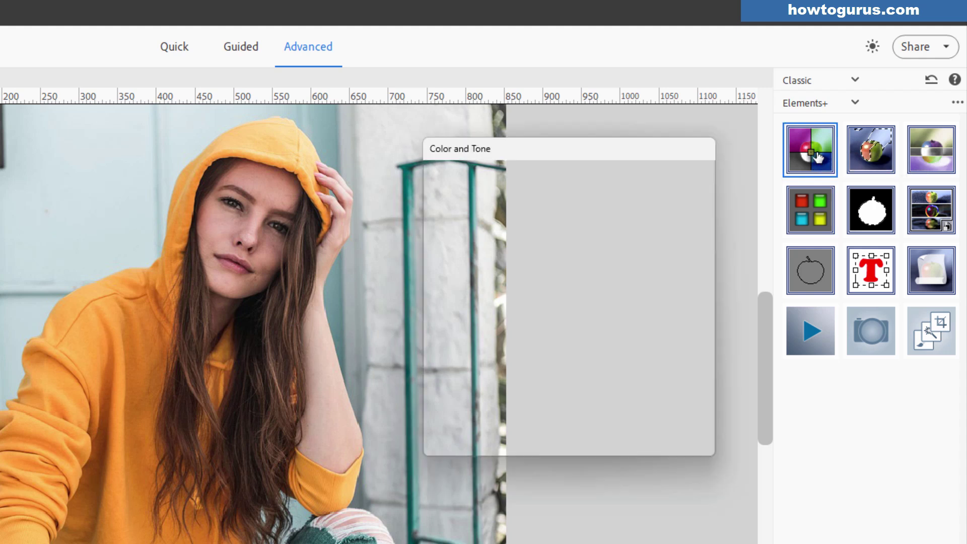
left_click_drag(609, 156, 553, 181)
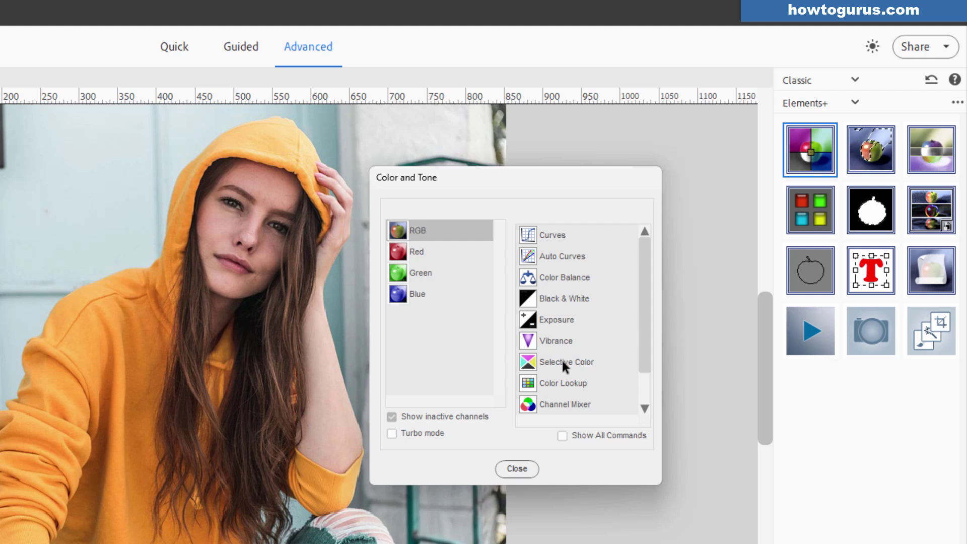
scroll(642, 349, "down", 1)
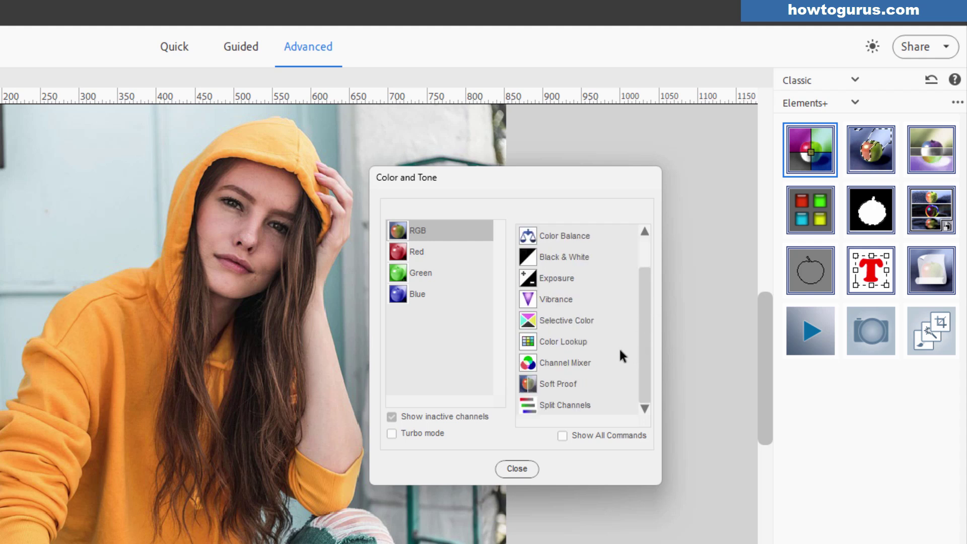
Add a Color Lookup 1 adjustment layer using the Cold Contrast.cube 3D LUT.
left_click(543, 342)
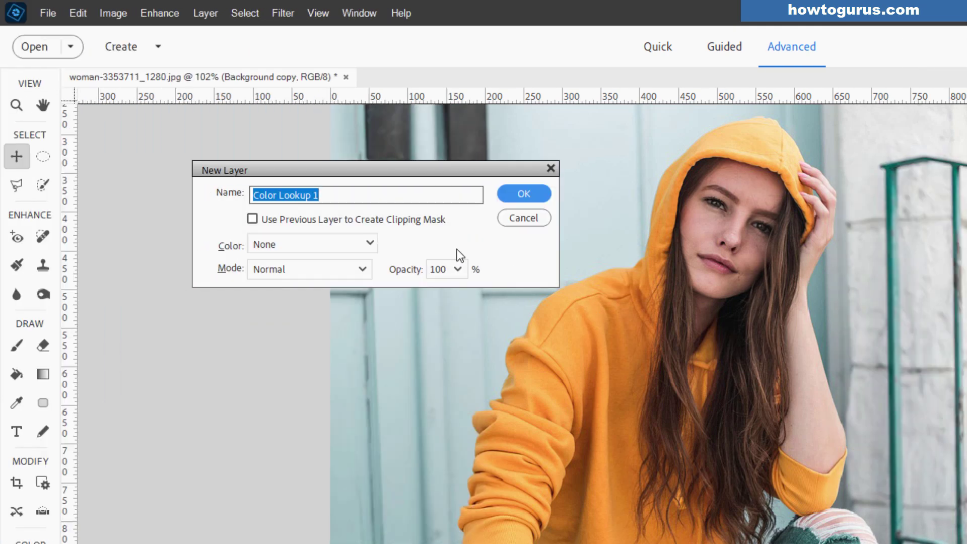
key("Return")
left_click_drag(455, 462, 368, 234)
left_click(355, 279)
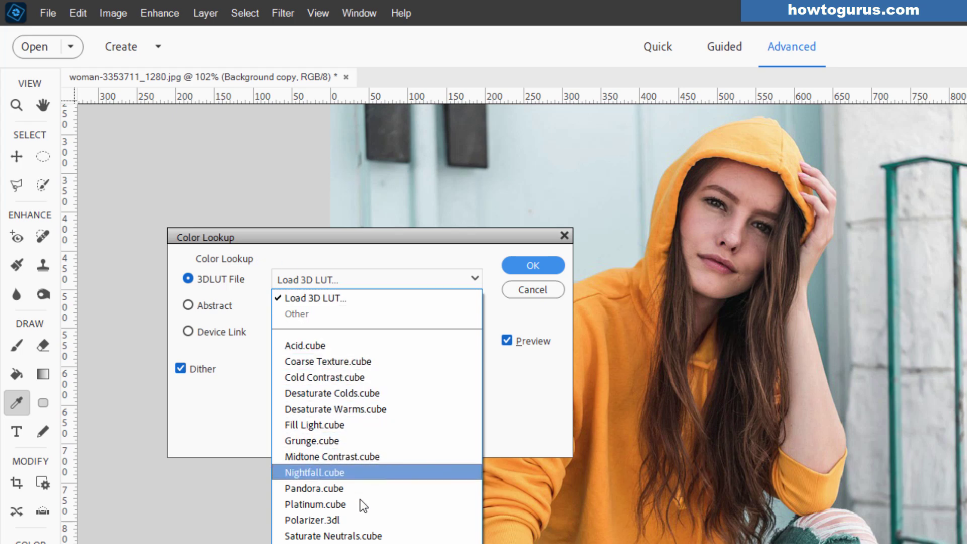
left_click(360, 373)
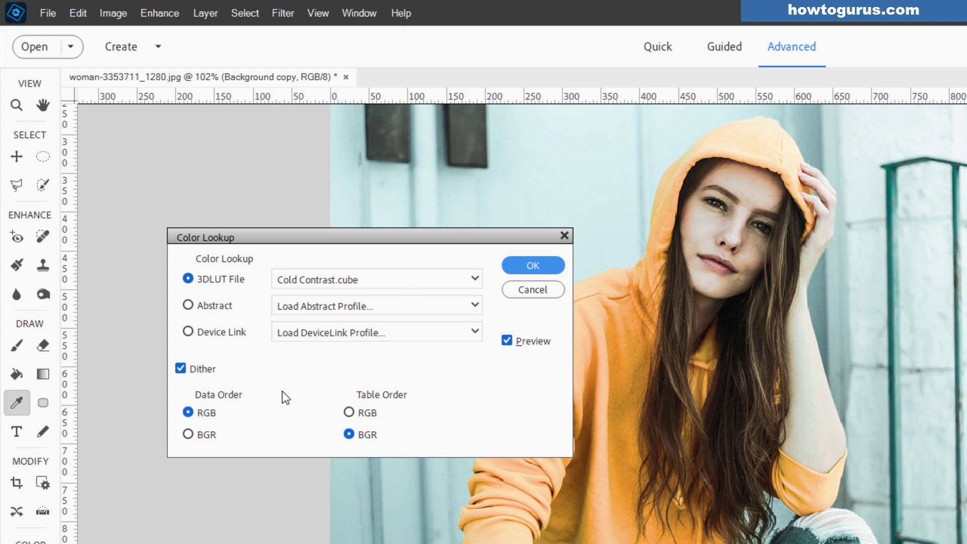
key("Return")
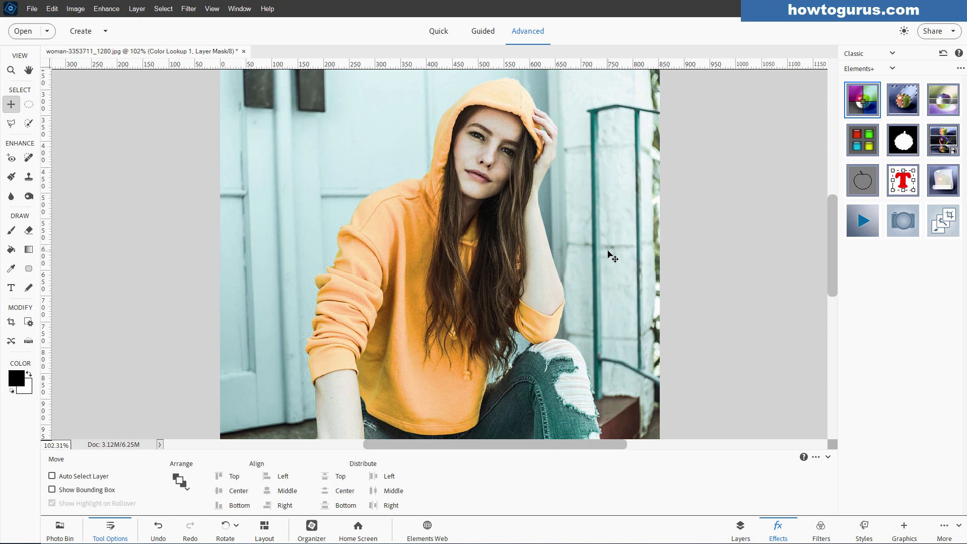
Undo the Cold Contrast lookup and create a Channel Mixer 1 adjustment layer.
key("ctrl+z")
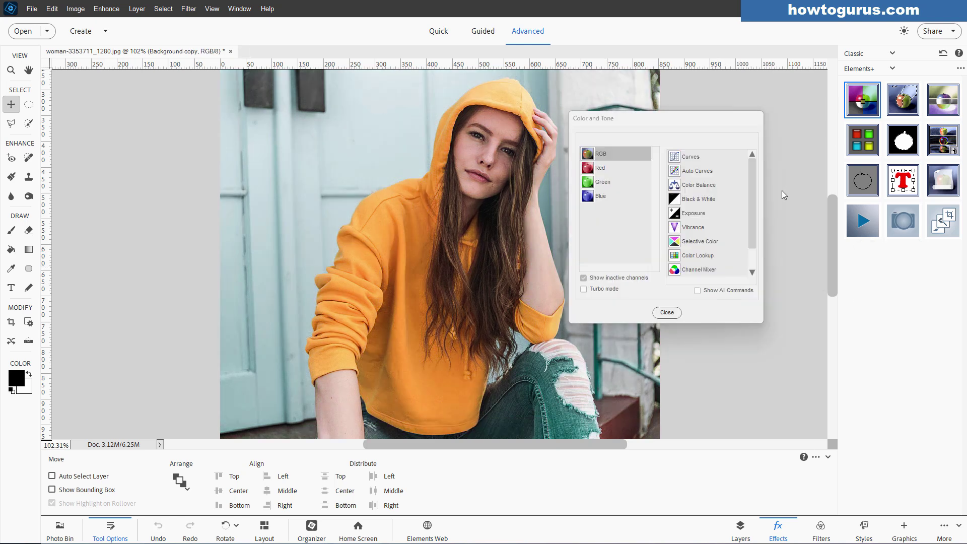
scroll(669, 244, "down", 1)
left_click(672, 243)
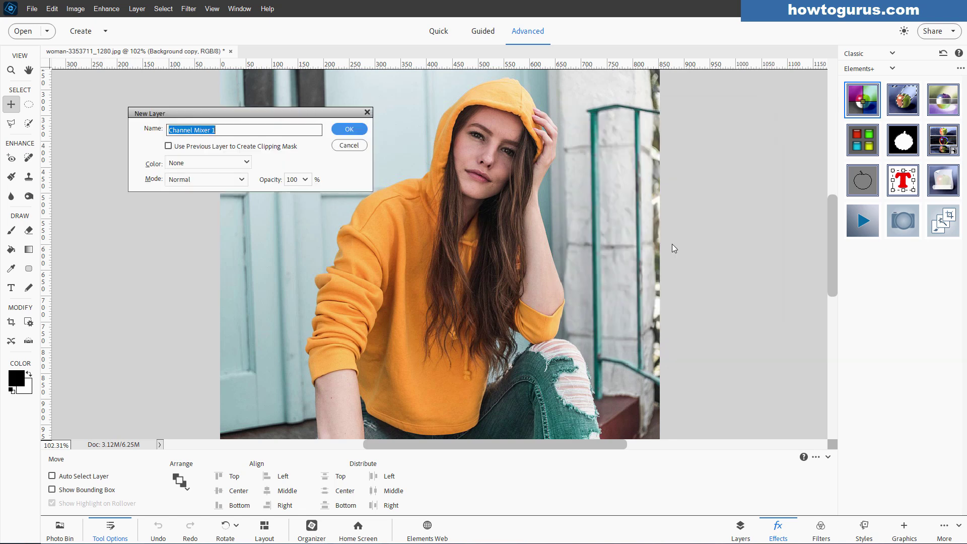
mouse_move(287, 119)
left_mouse_down()
mouse_move(288, 141)
mouse_move(279, 132)
left_mouse_up()
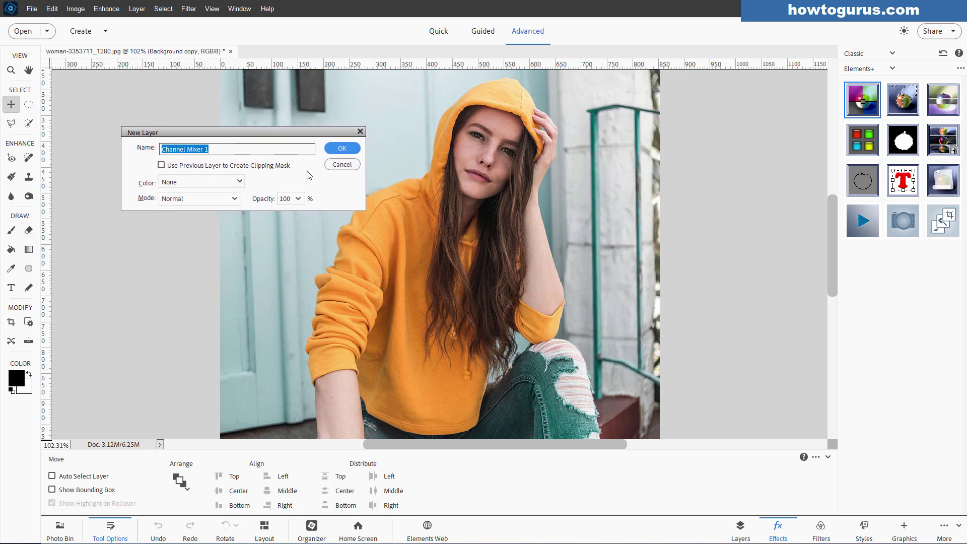
left_click(341, 148)
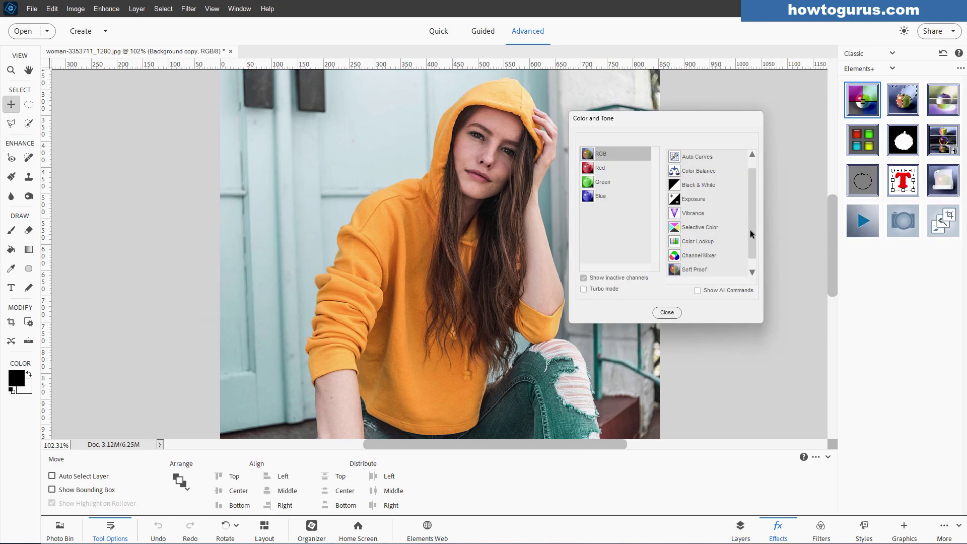
Split the photo into Red, Green and Blue channel windows and spread them across the canvas.
left_click_drag(751, 230, 750, 265)
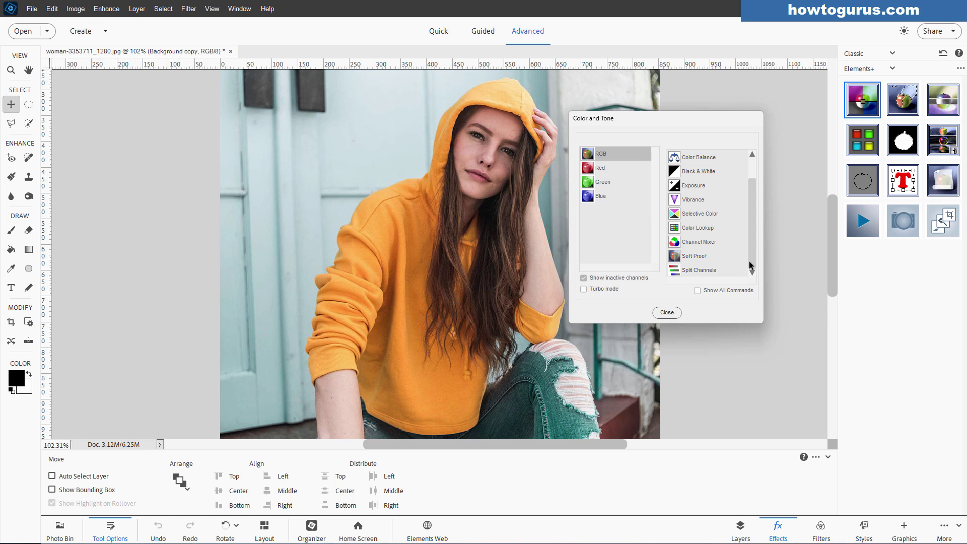
double_click(692, 271)
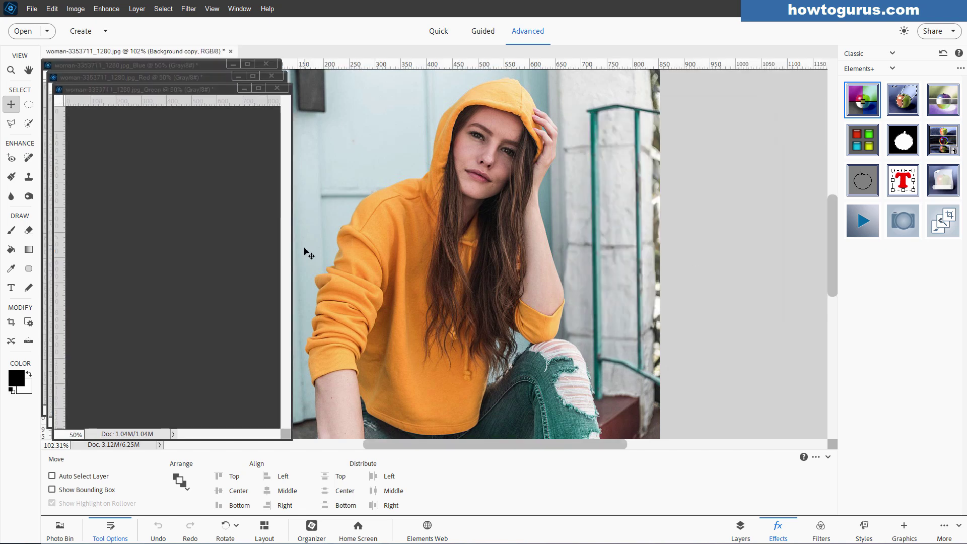
left_click_drag(223, 92, 836, 115)
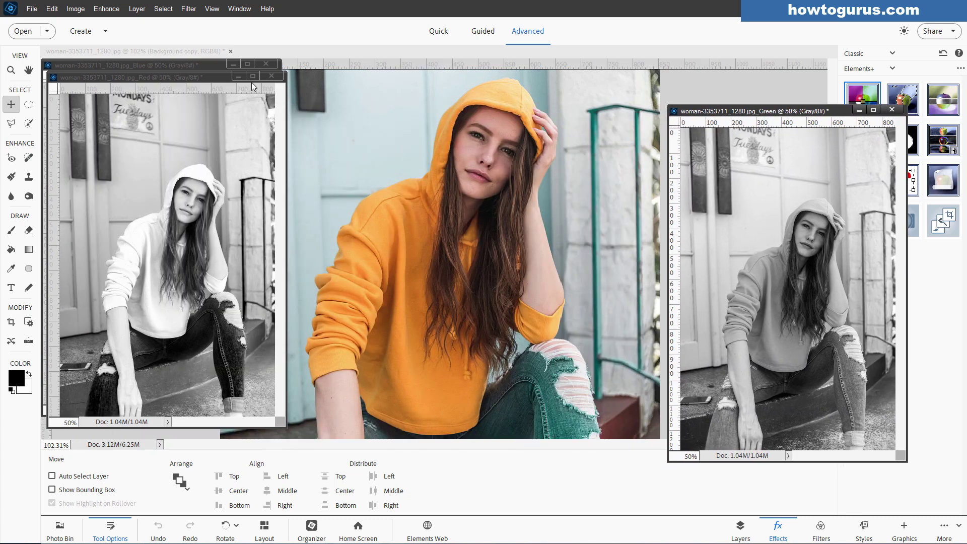
left_click_drag(192, 77, 483, 103)
left_click_drag(160, 63, 179, 82)
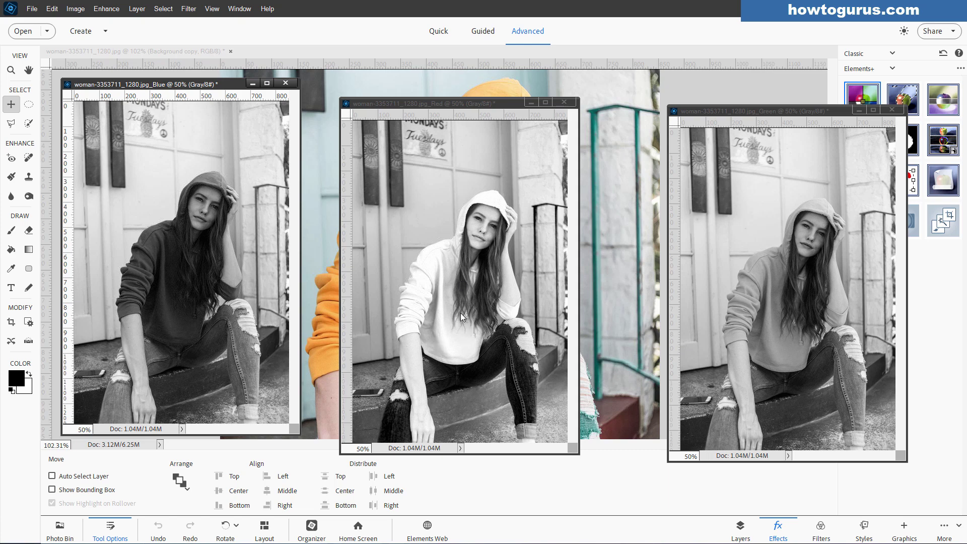
left_click_drag(466, 107, 729, 138)
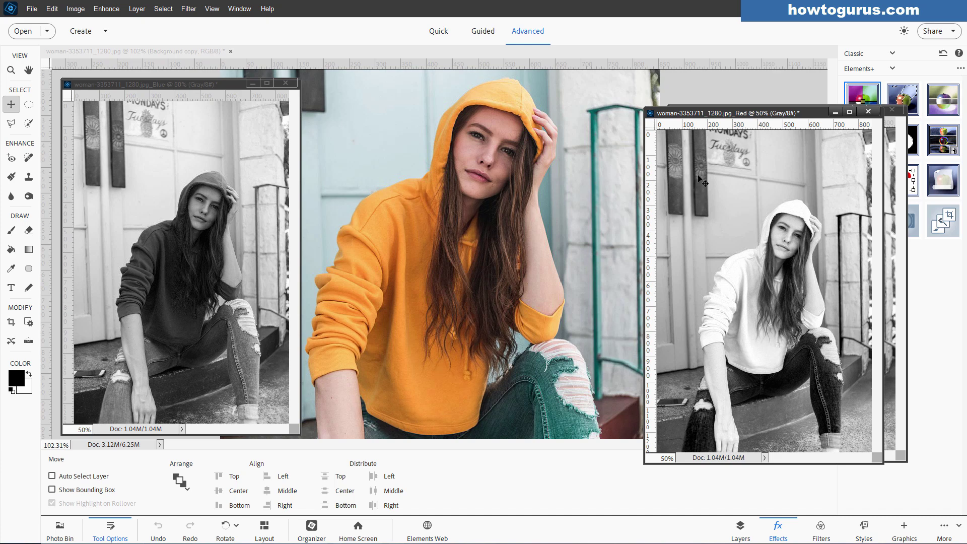
left_click_drag(741, 116, 439, 100)
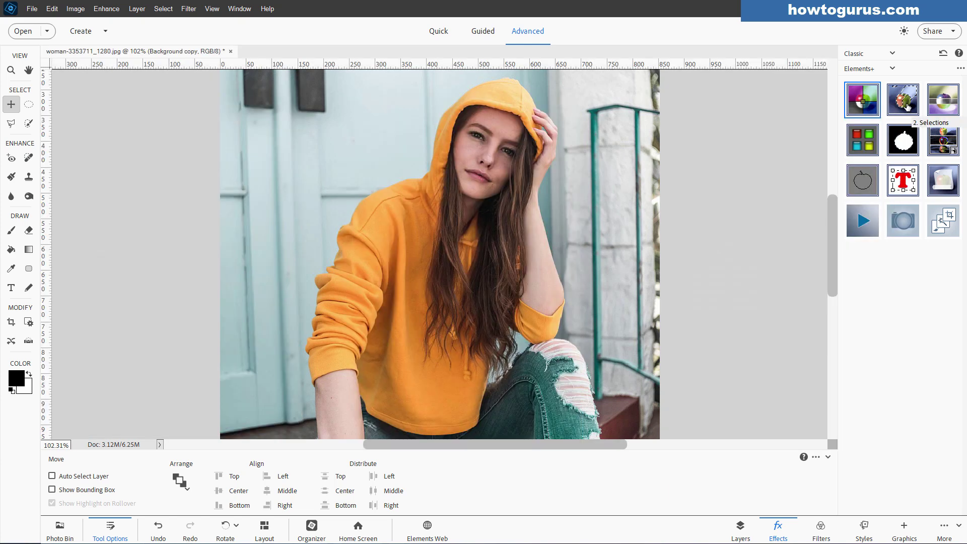
Open the Elements+ Layers tool and move its window to the right side.
left_click(906, 104)
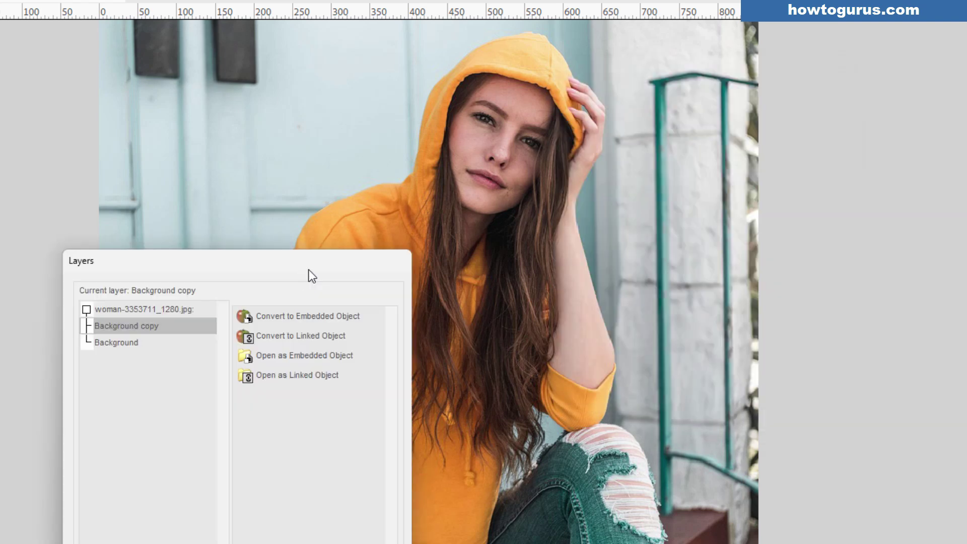
left_click_drag(309, 274, 853, 127)
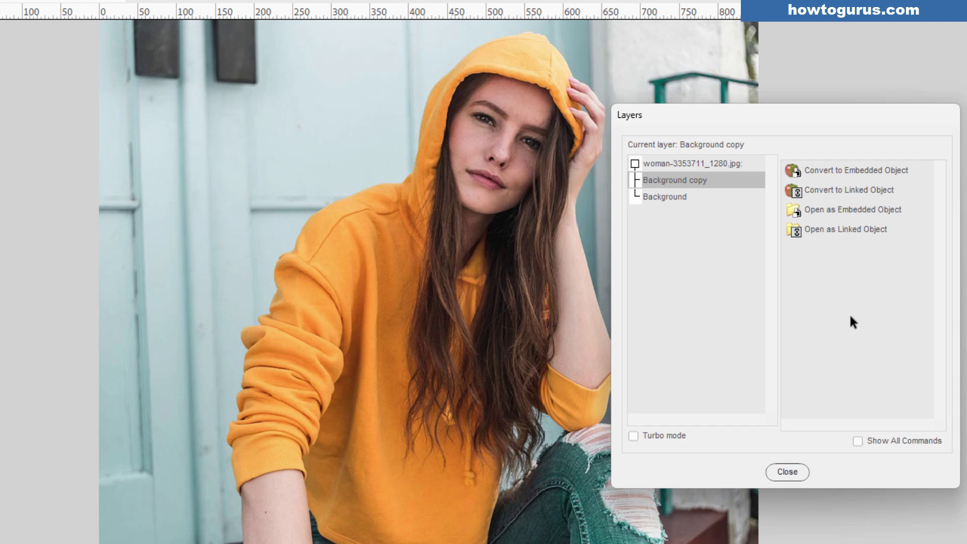
Close the Layers tool, open the Elements+ Styles tool, then cancel it unchanged.
left_click(788, 474)
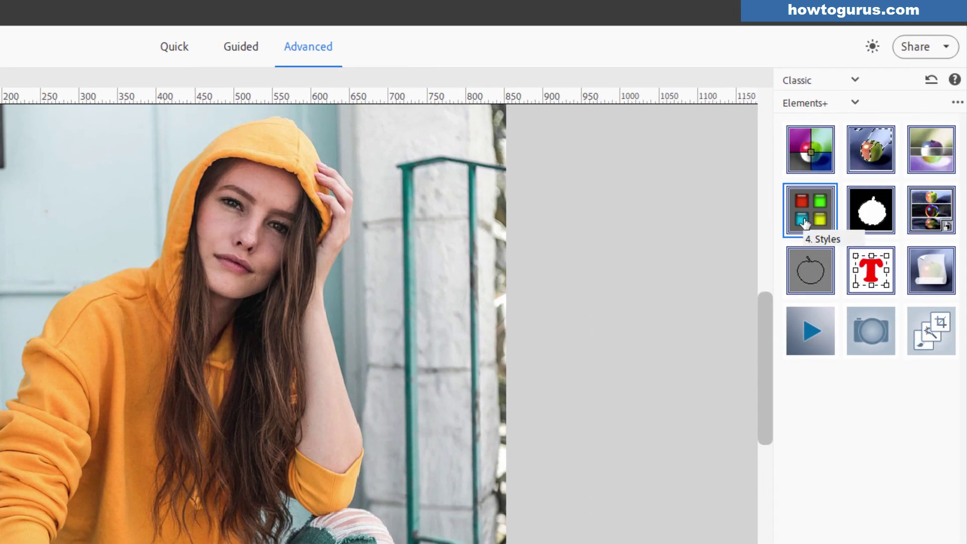
left_click(805, 221)
left_click_drag(95, 146, 592, 156)
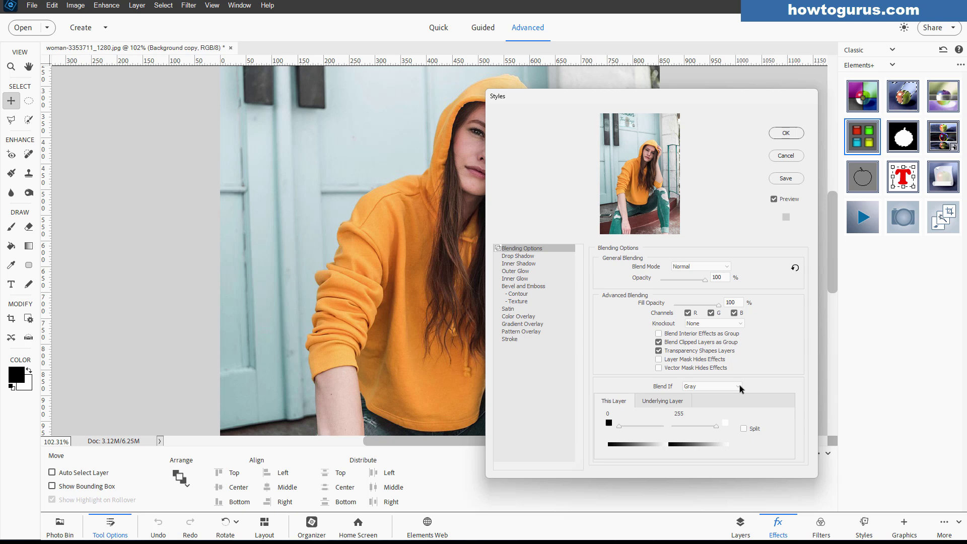
left_click(785, 156)
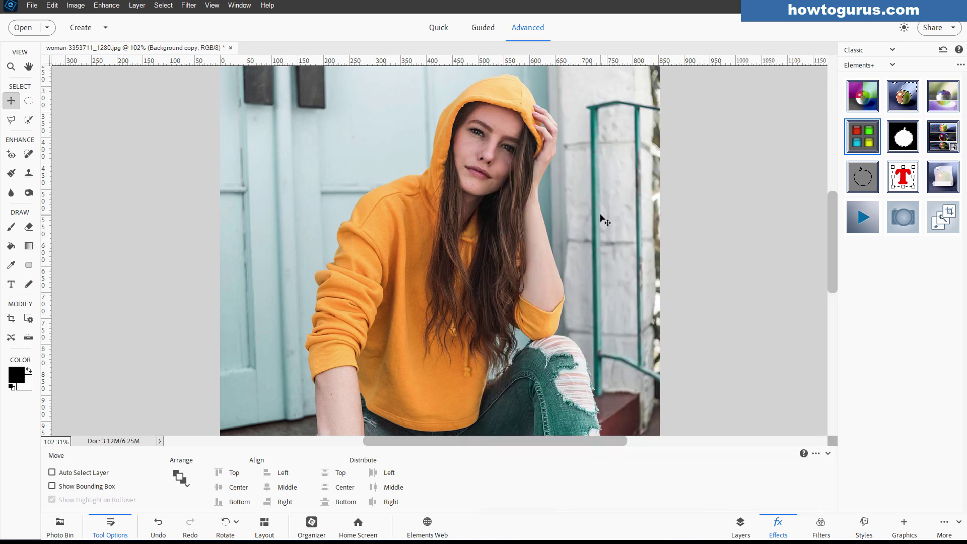
left_click(137, 7)
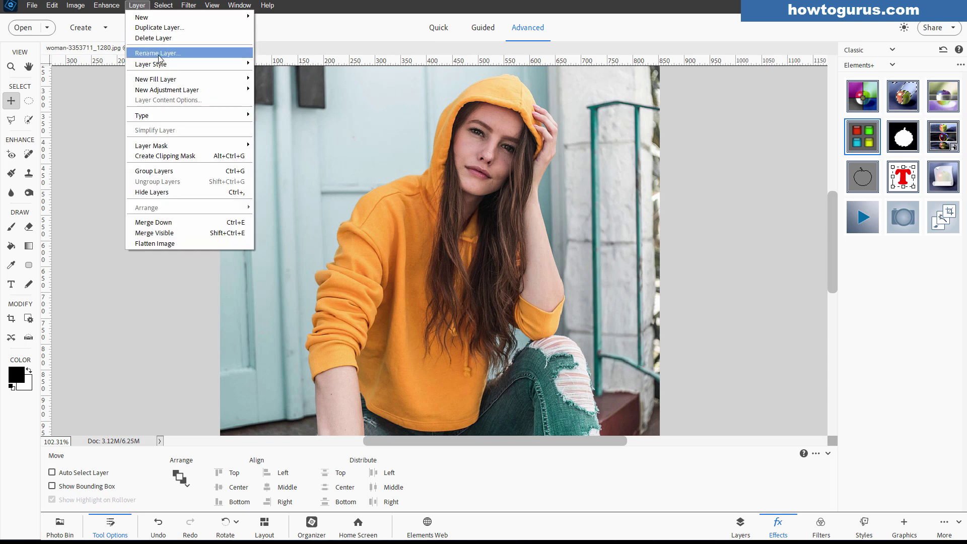
mouse_move(167, 64)
left_click(275, 65)
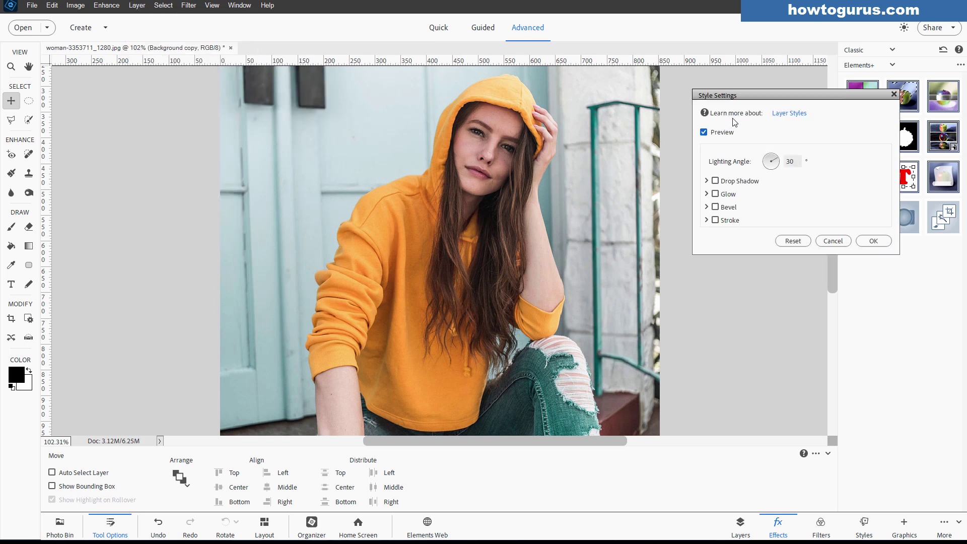
left_click_drag(766, 95, 654, 83)
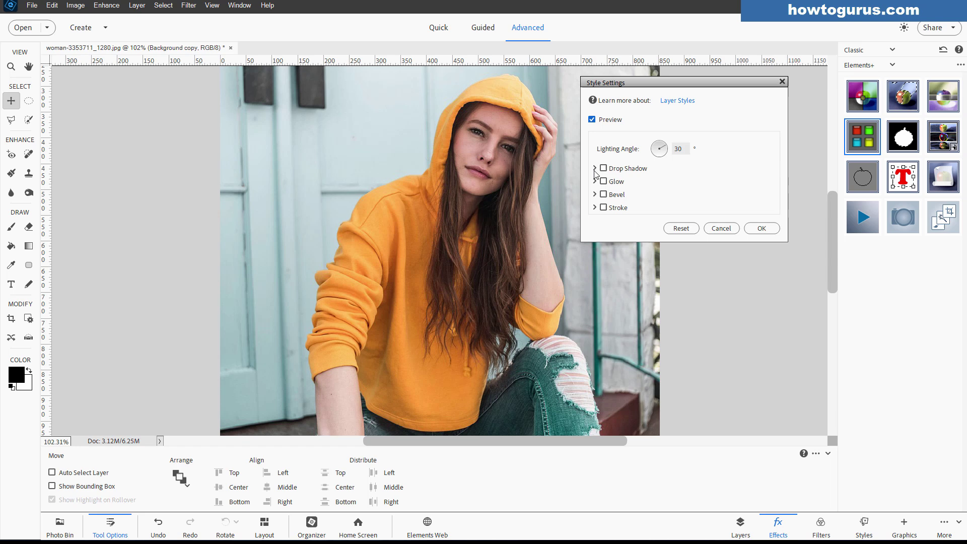
left_click(595, 168)
left_click(595, 235)
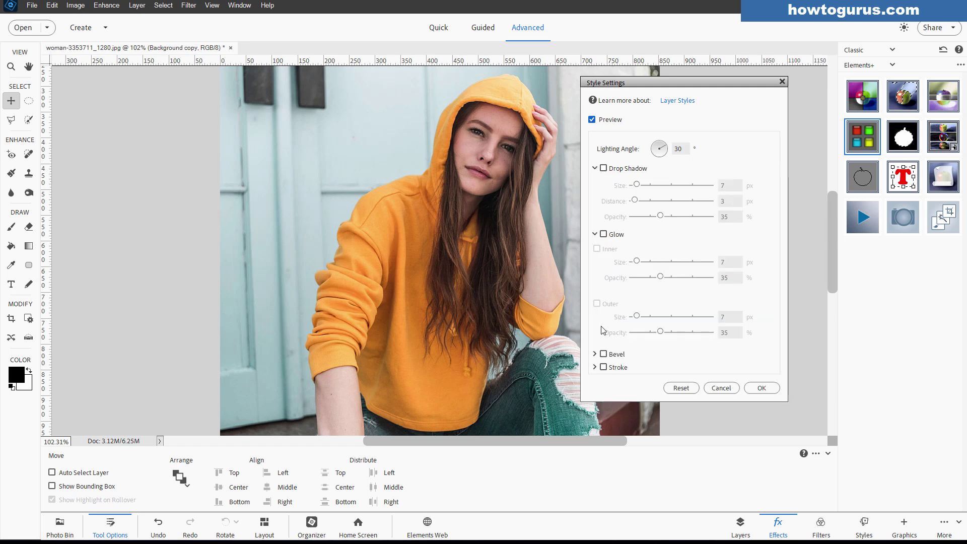
left_click(595, 354)
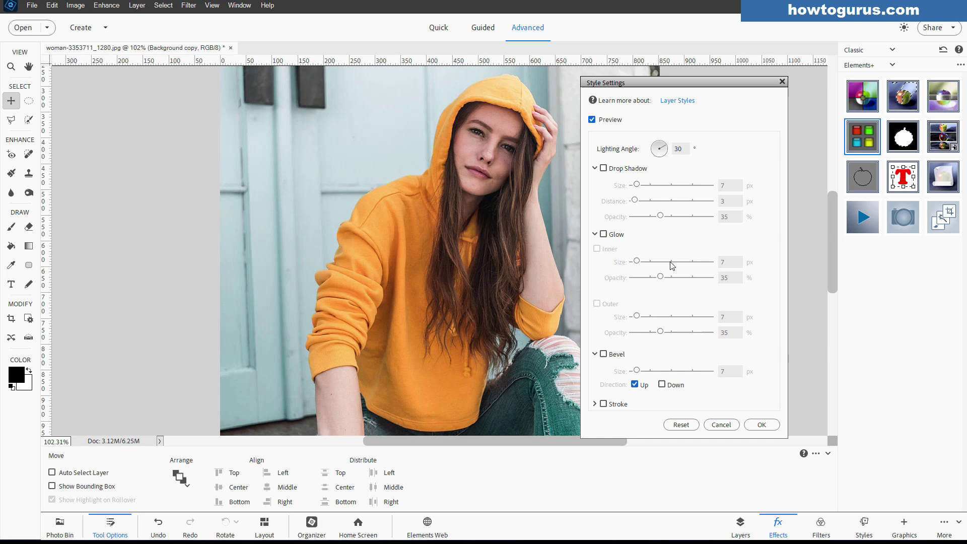
Reopen the Styles editor's Blending Options, keeping Normal blend mode and Gray for Blend If.
left_click(733, 425)
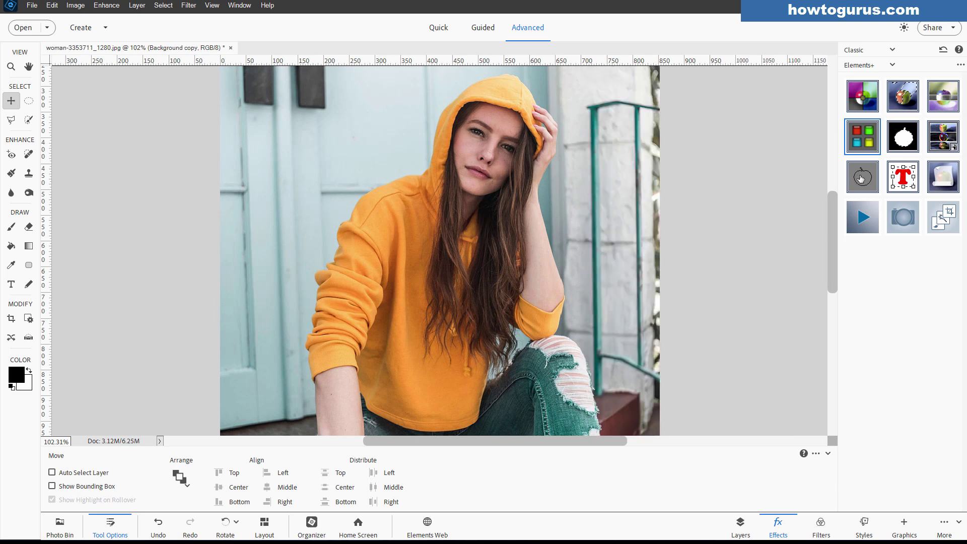
double_click(867, 146)
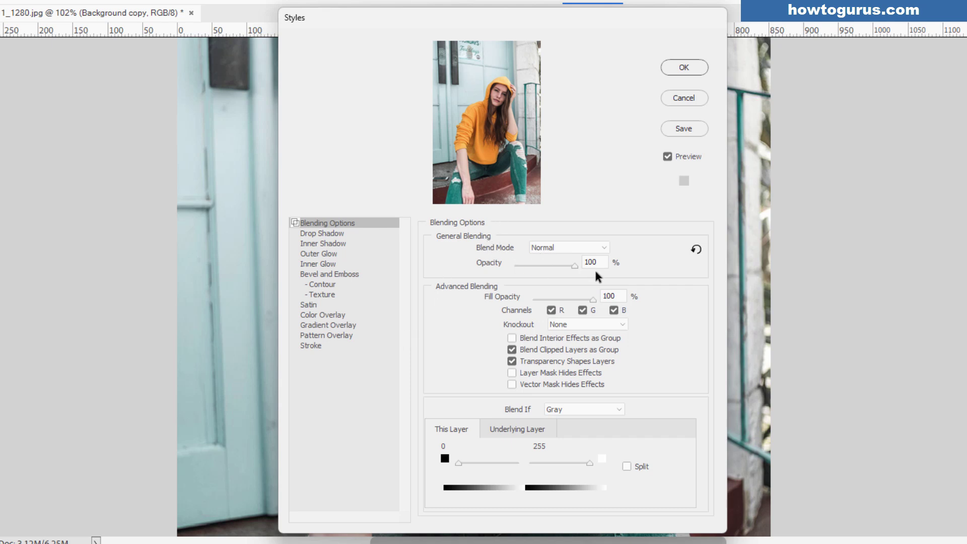
left_click(595, 250)
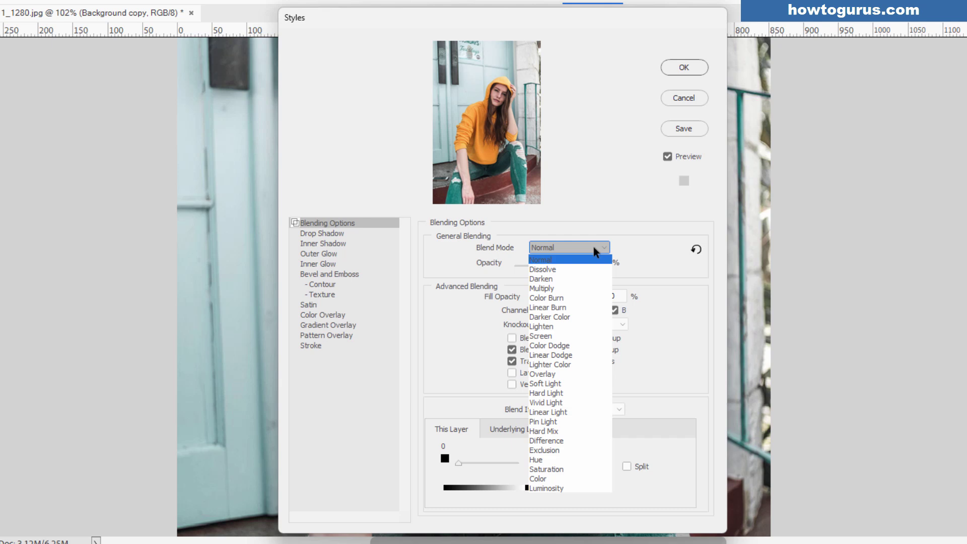
left_click(596, 250)
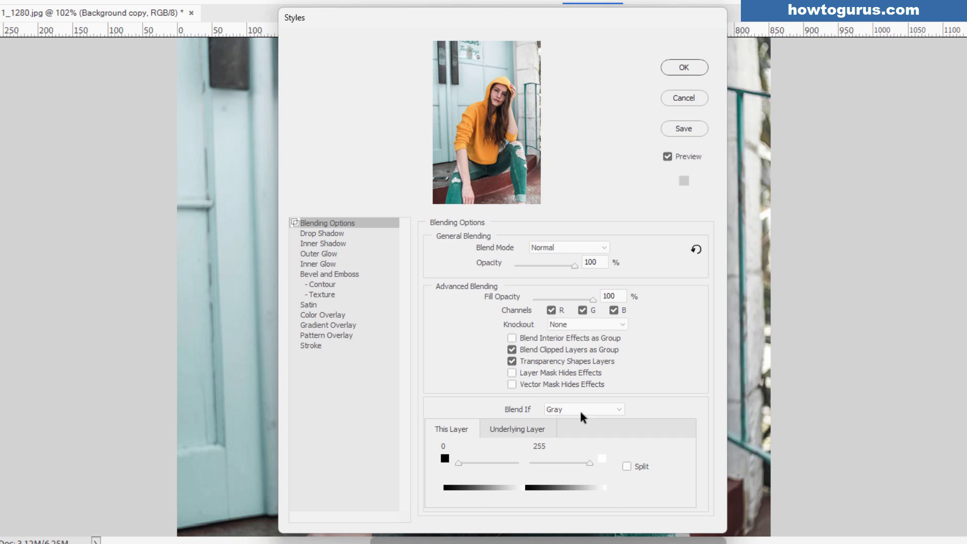
left_click(620, 408)
left_click(650, 404)
Look through the Drop Shadow, Inner Shadow, Outer Glow, Inner Glow and Bevel and Emboss pages.
left_click(324, 233)
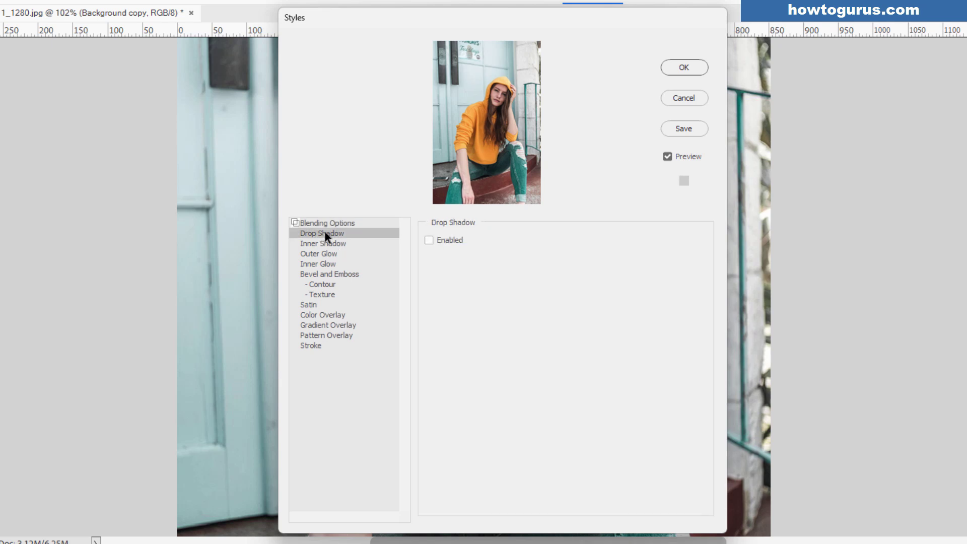
left_click(351, 244)
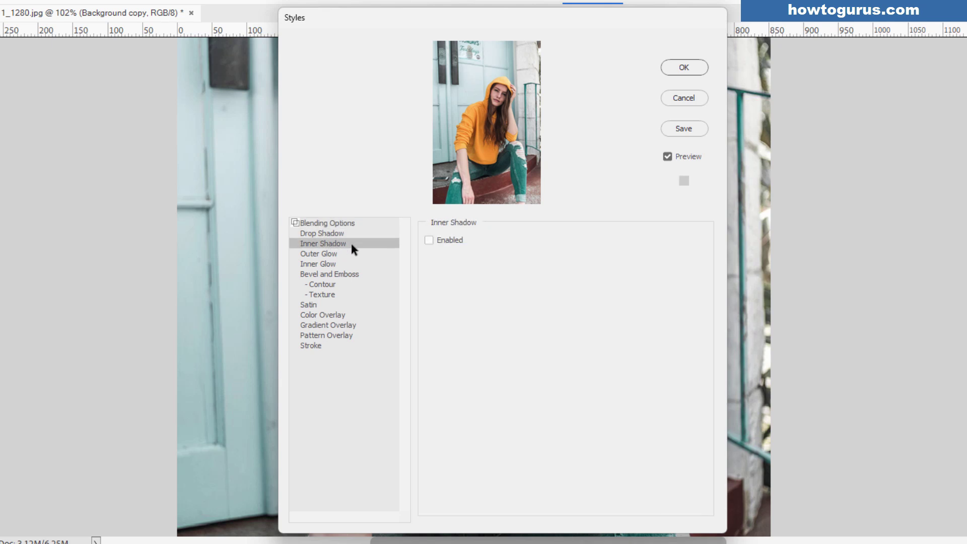
left_click(350, 254)
left_click(347, 261)
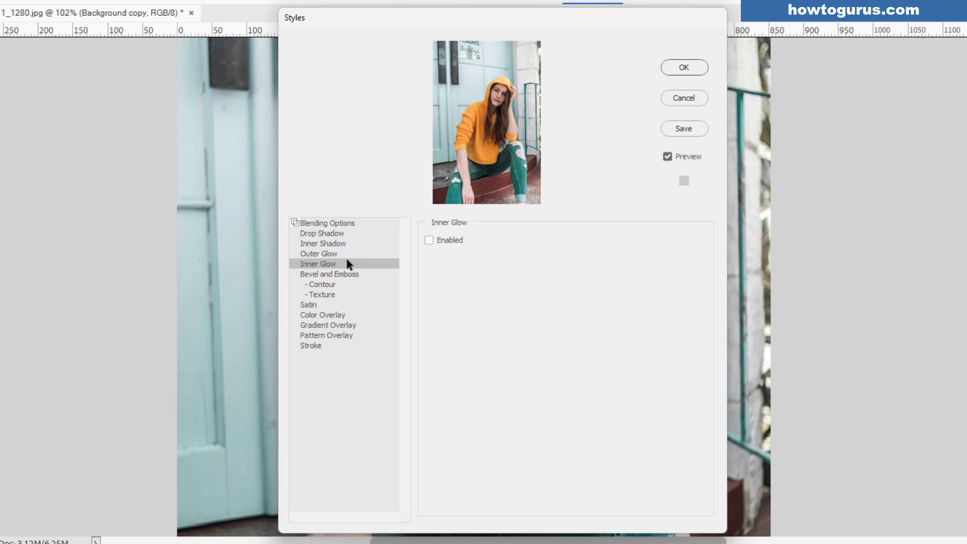
left_click(348, 254)
left_click(347, 263)
left_click(347, 275)
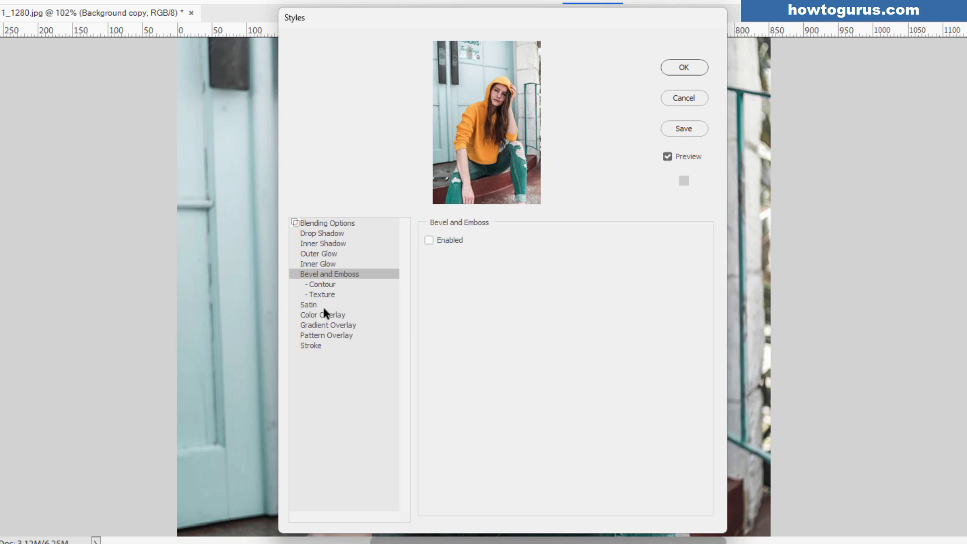
Look through Satin, Color, Gradient and Pattern Overlay, and Stroke, ending on Bevel and Emboss.
left_click(310, 306)
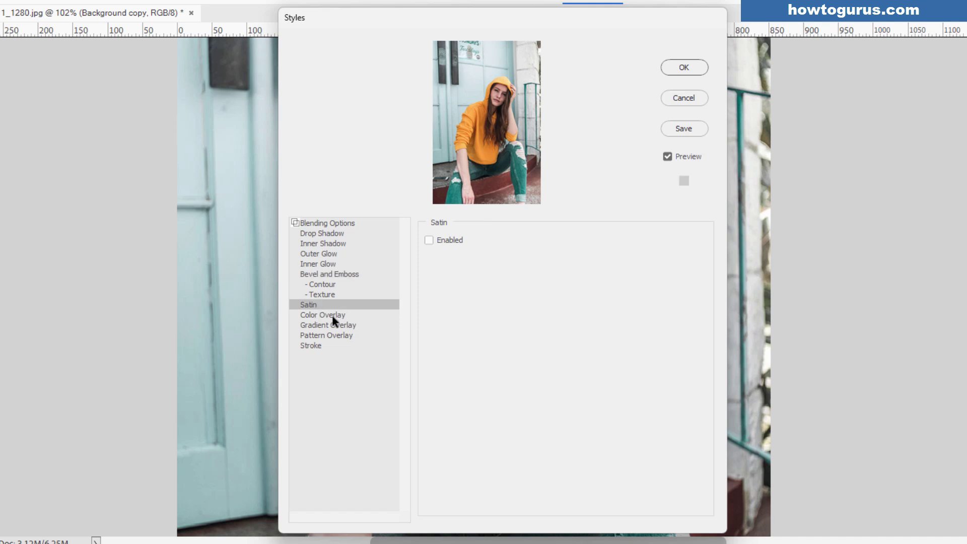
left_click(345, 316)
left_click(349, 326)
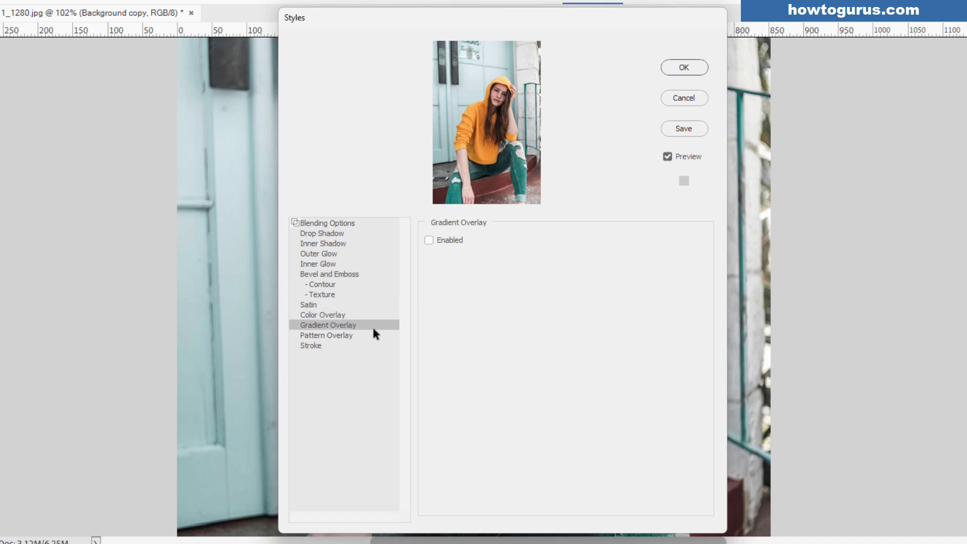
left_click(343, 336)
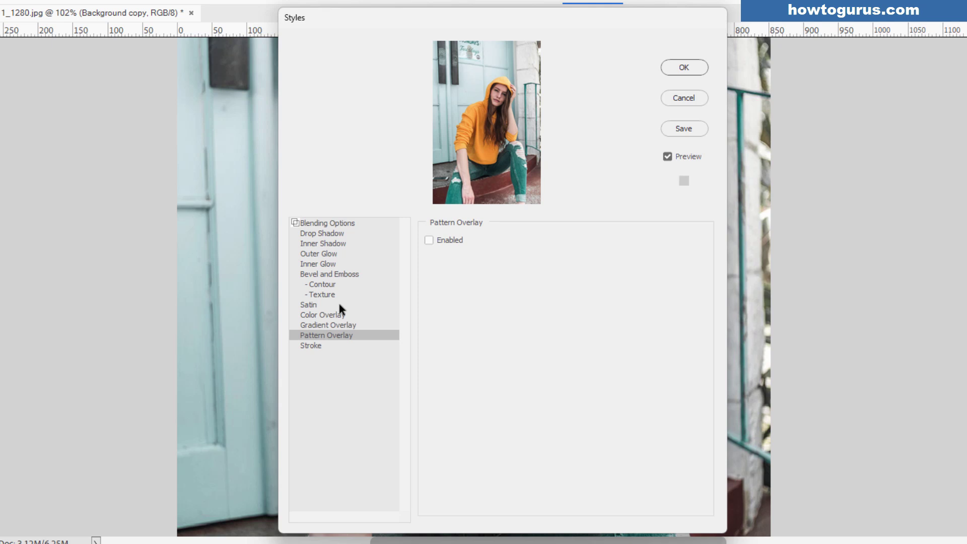
left_click(335, 346)
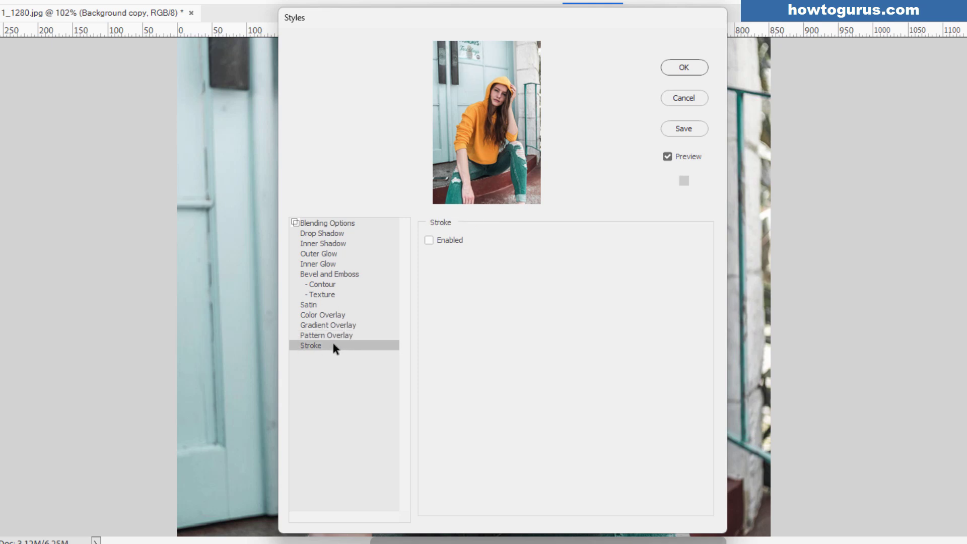
left_click(322, 274)
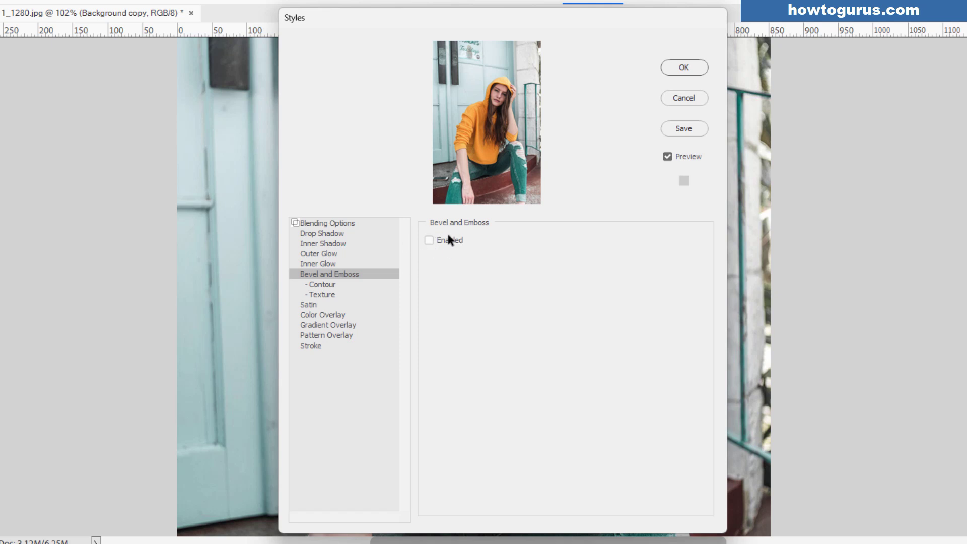
Enable Bevel and Emboss with Inner Bevel style and Chisel Hard technique, then check gloss contours.
left_click(429, 240)
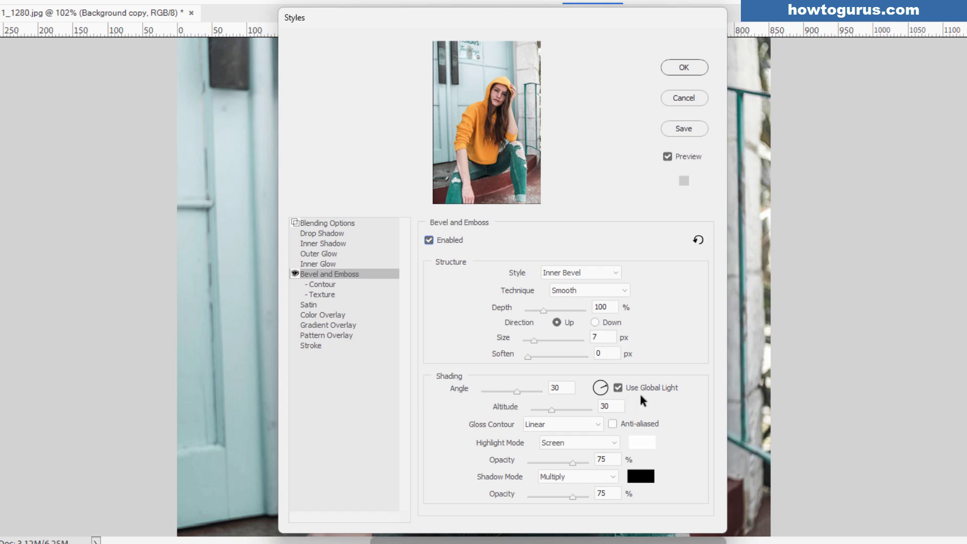
left_click(612, 273)
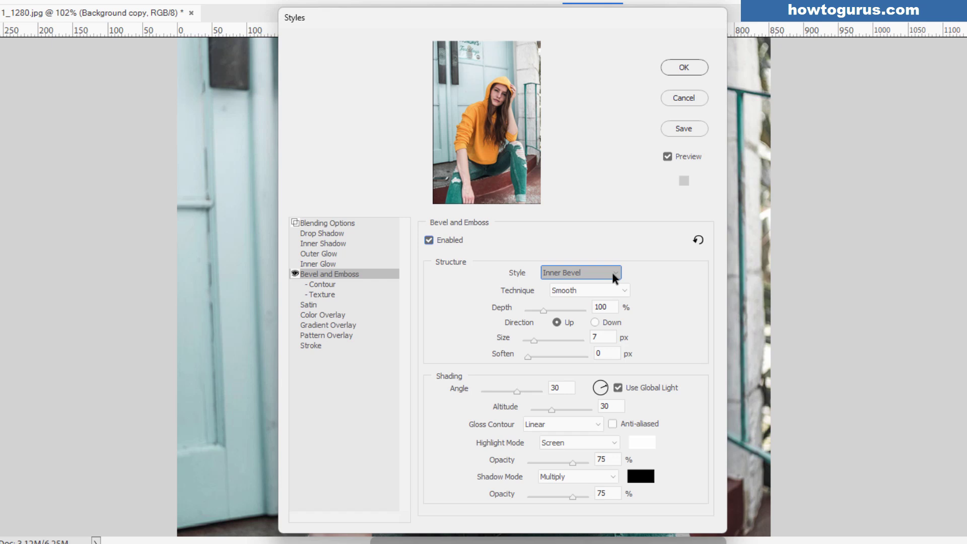
left_click(614, 270)
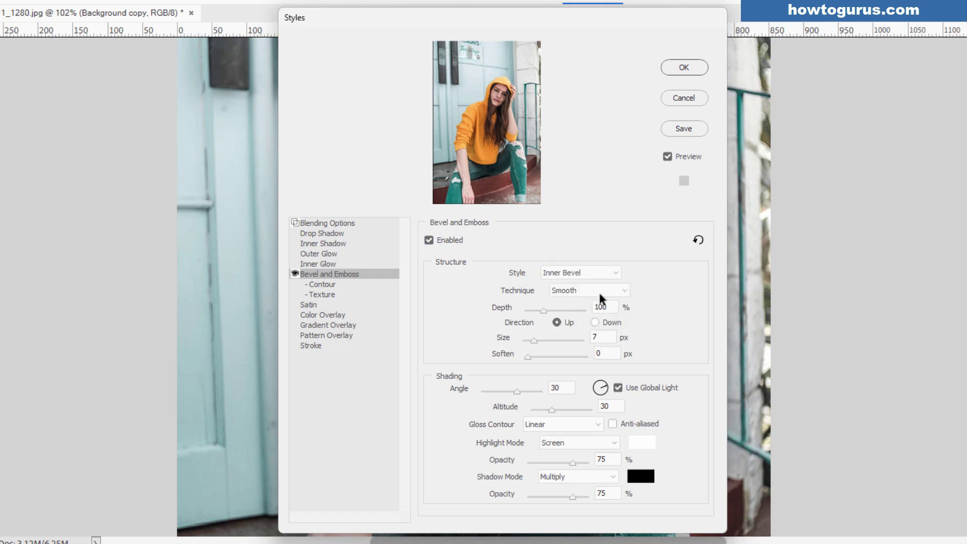
left_click(601, 291)
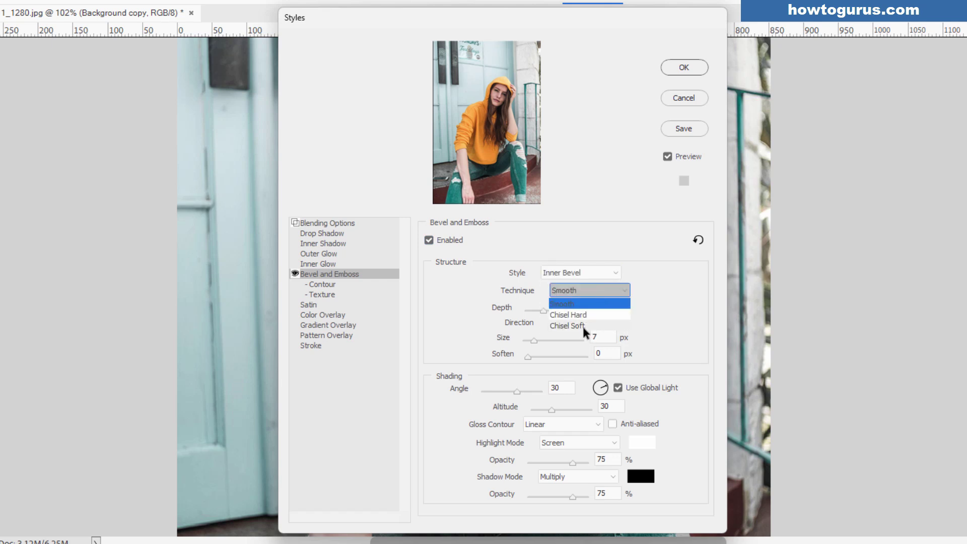
left_click(672, 313)
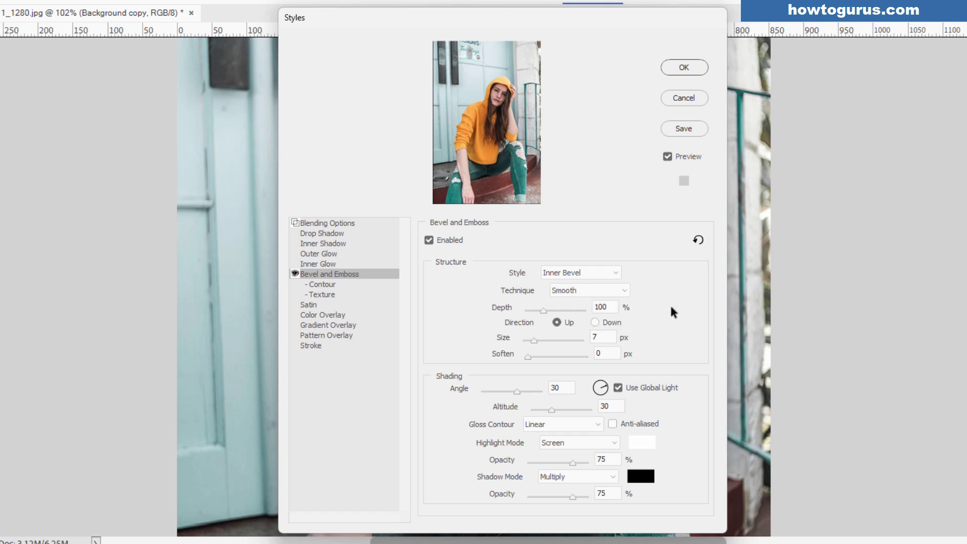
left_click(613, 293)
left_click(575, 314)
left_click(563, 424)
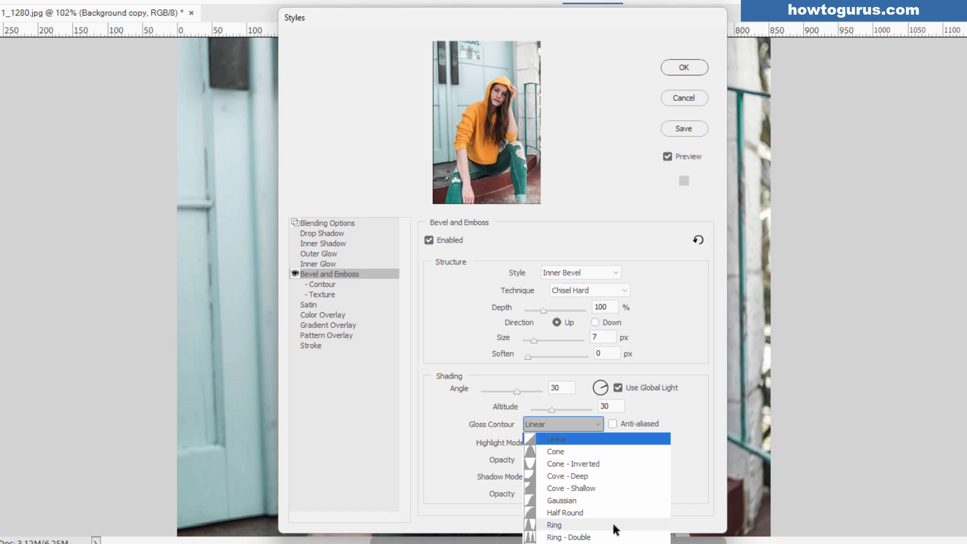
Enable the bevel's Linear Contour and a Canvas texture at 100% scale and depth.
left_click(328, 285)
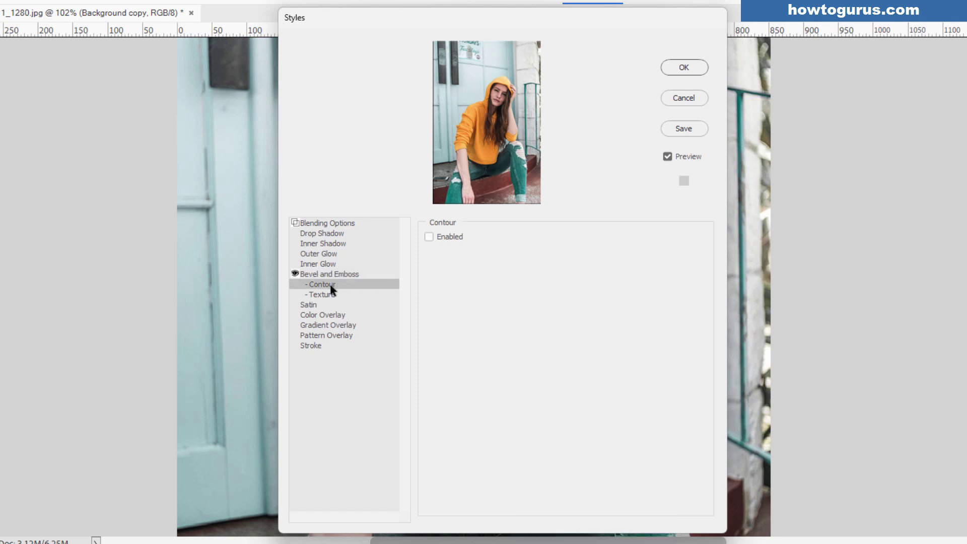
left_click(429, 236)
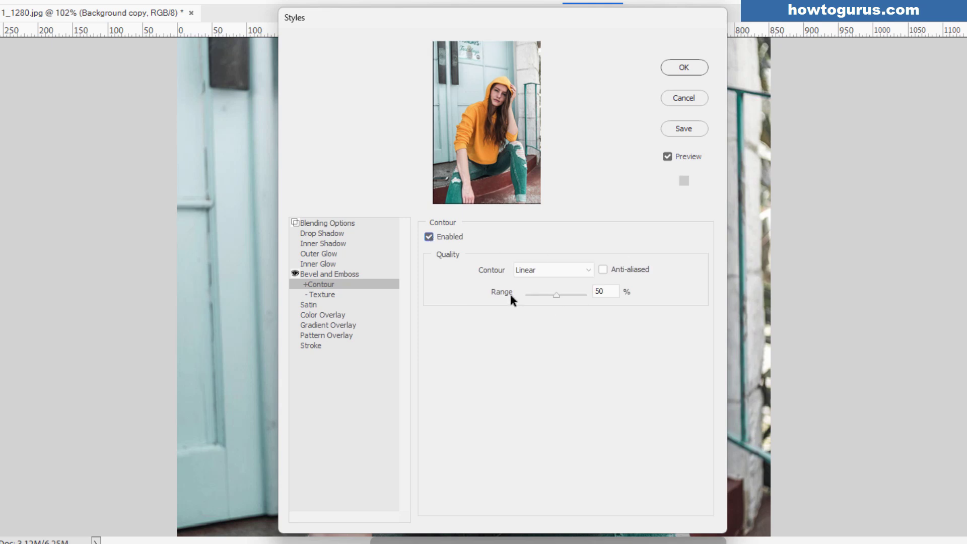
left_click(325, 295)
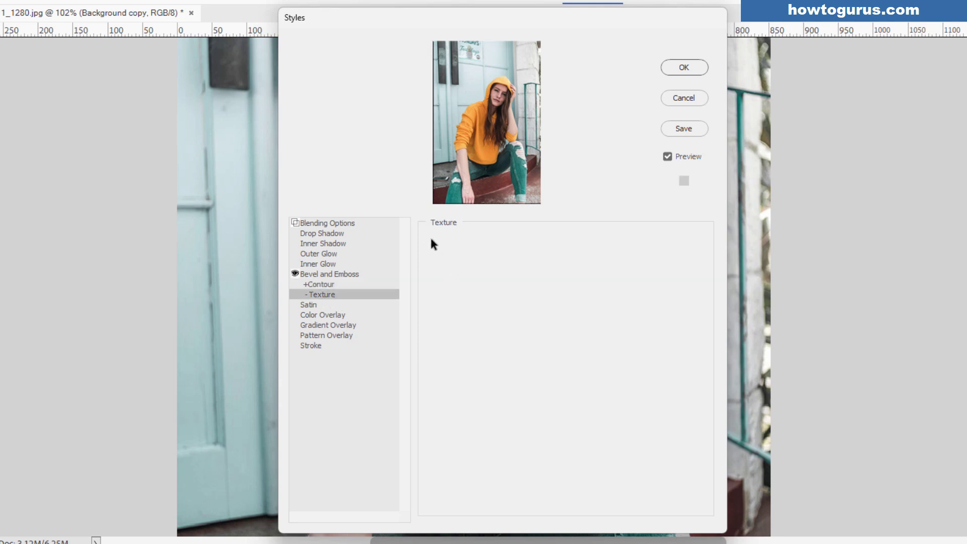
left_click(429, 237)
left_click(591, 271)
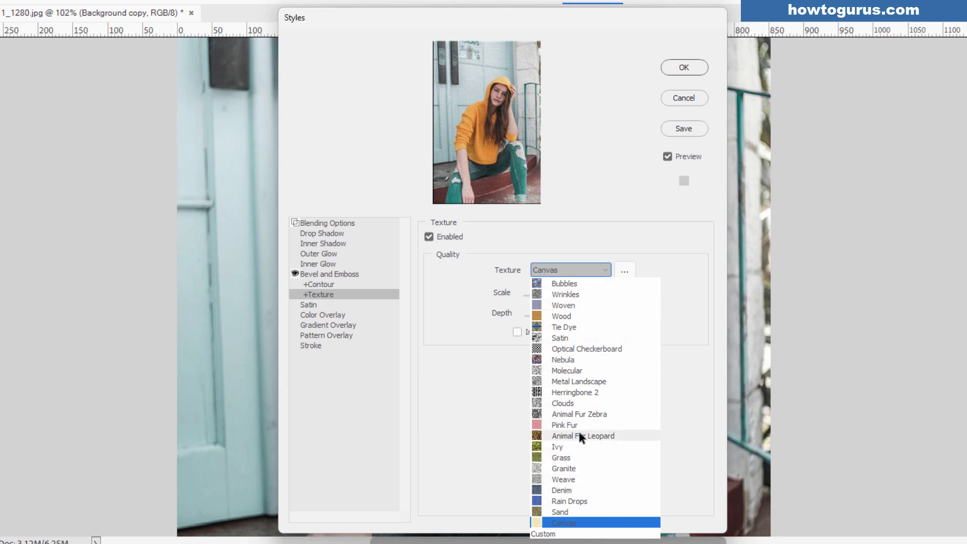
left_click(456, 394)
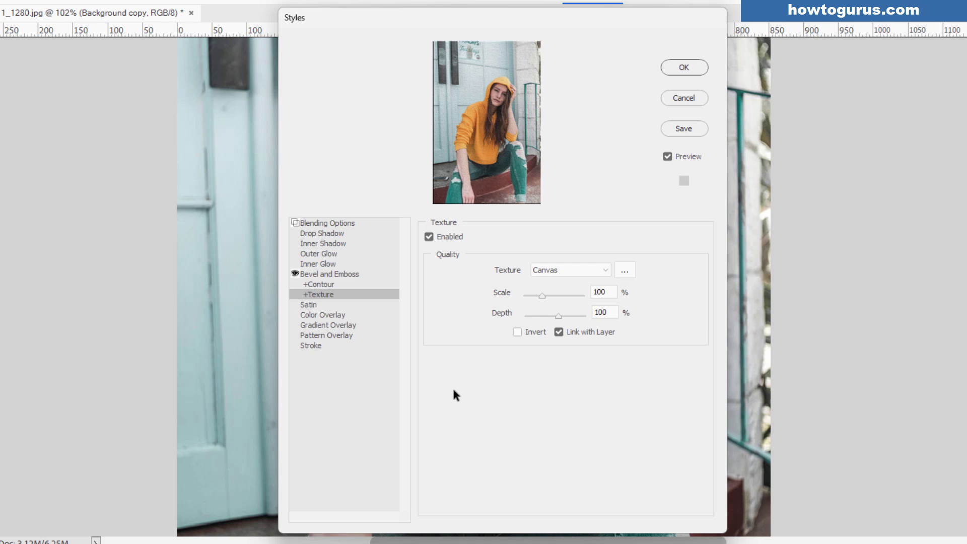
Cancel the unapplied layer styles and dismiss the Masks settings.
left_click(692, 103)
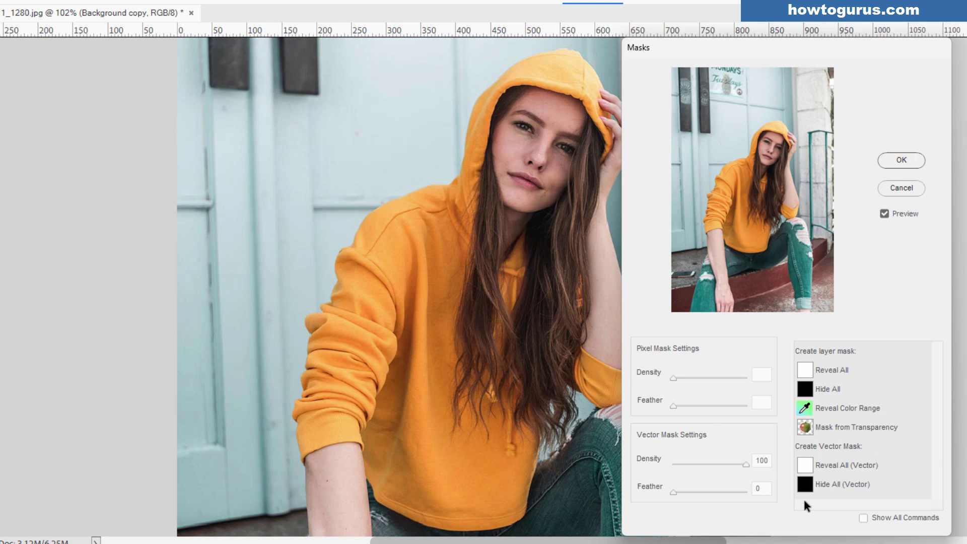
left_click(901, 160)
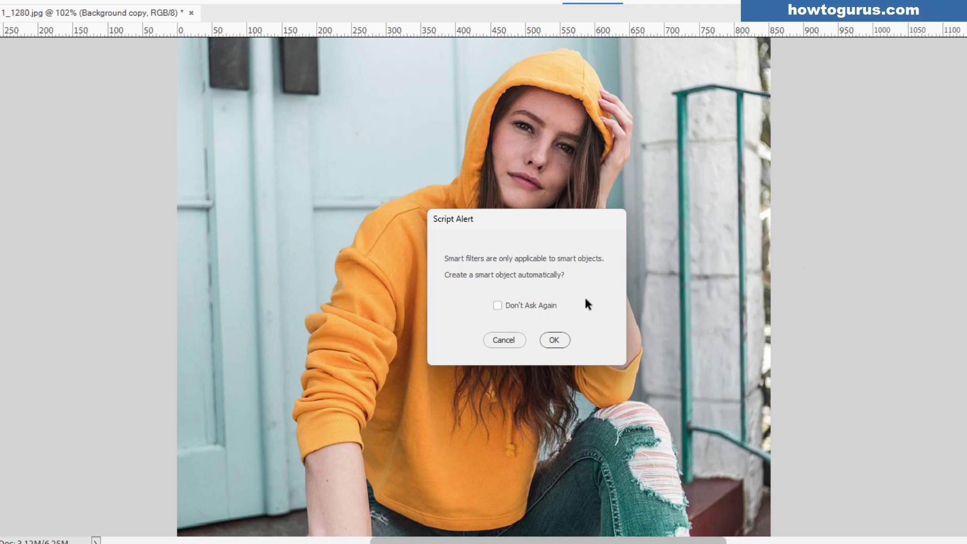
Convert the photo layer to a smart object and close Smart Filters without adding a filter.
left_click(555, 340)
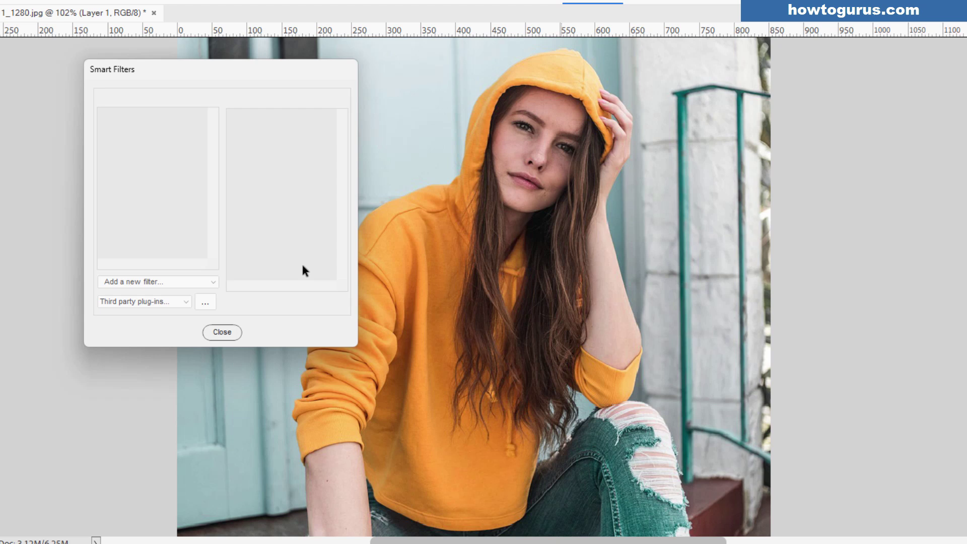
left_click(204, 282)
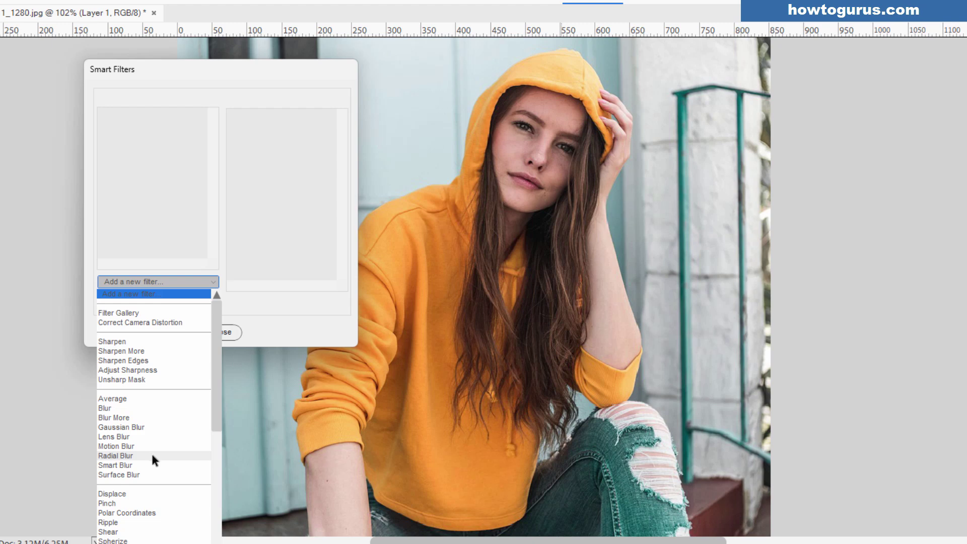
left_click(277, 328)
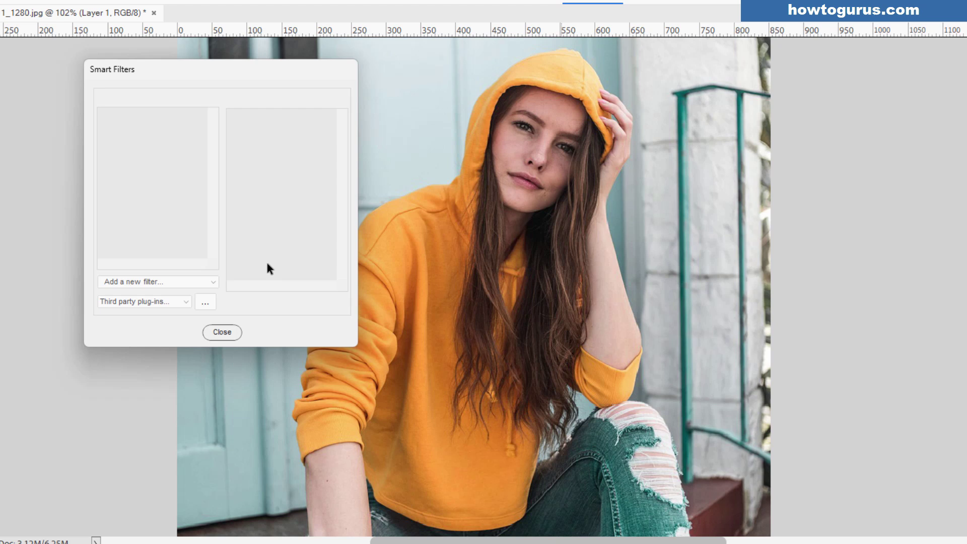
left_click(220, 330)
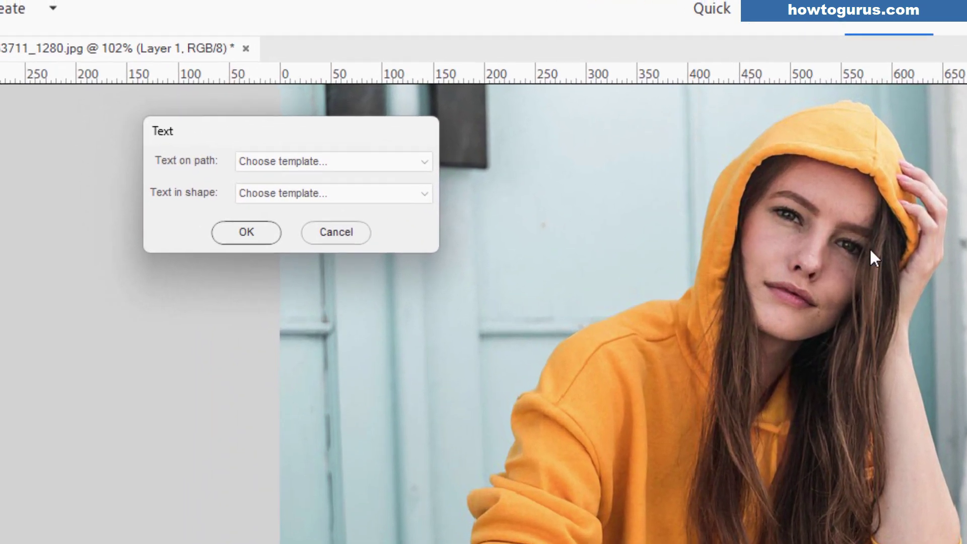
Browse the Text on path templates, then cancel without choosing one.
left_click(334, 165)
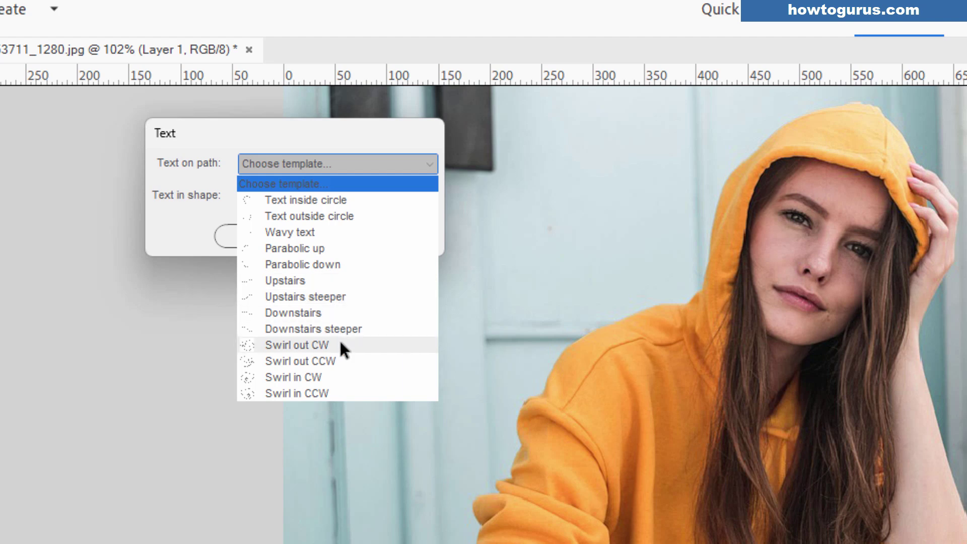
left_click(285, 129)
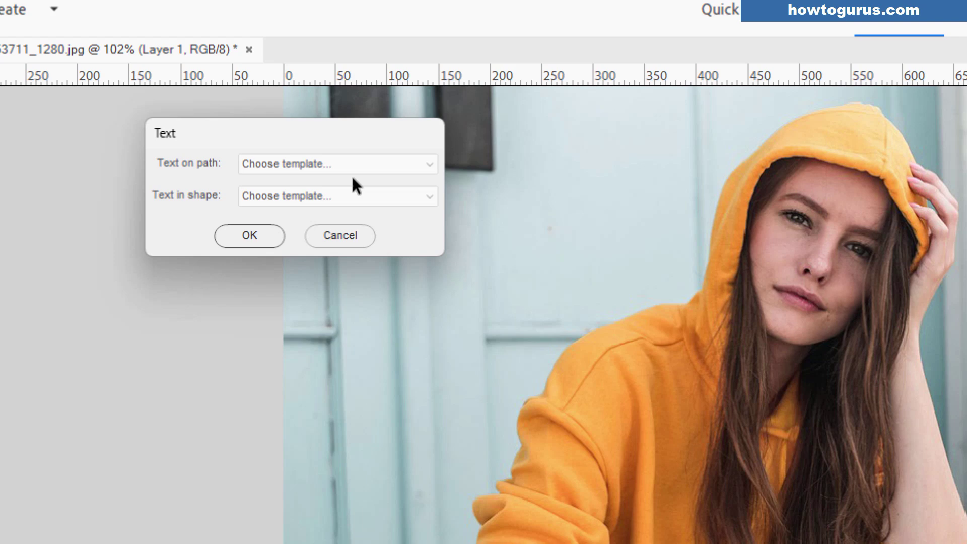
left_click(340, 235)
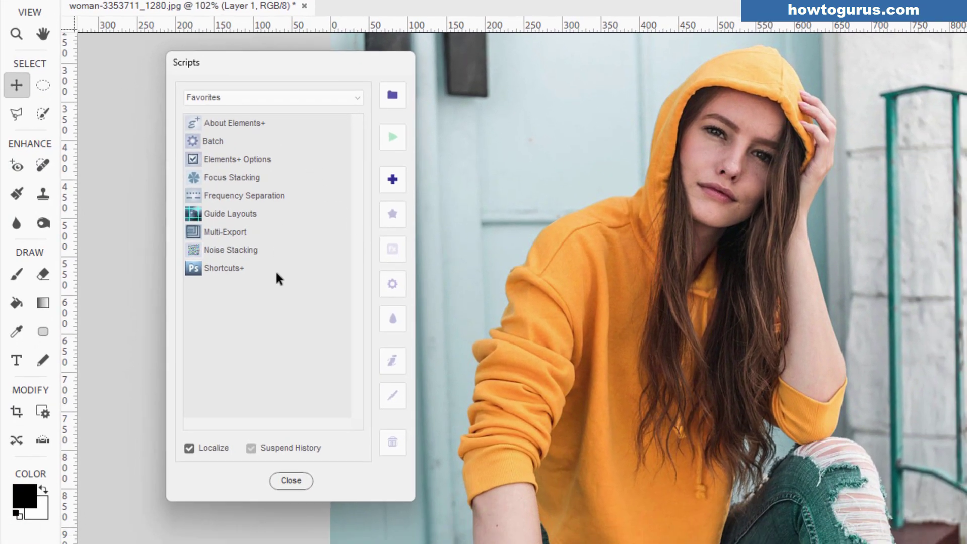
Pick Focus Stacking, then Frequency Separation, in the Elements+ Scripts list.
left_click(267, 177)
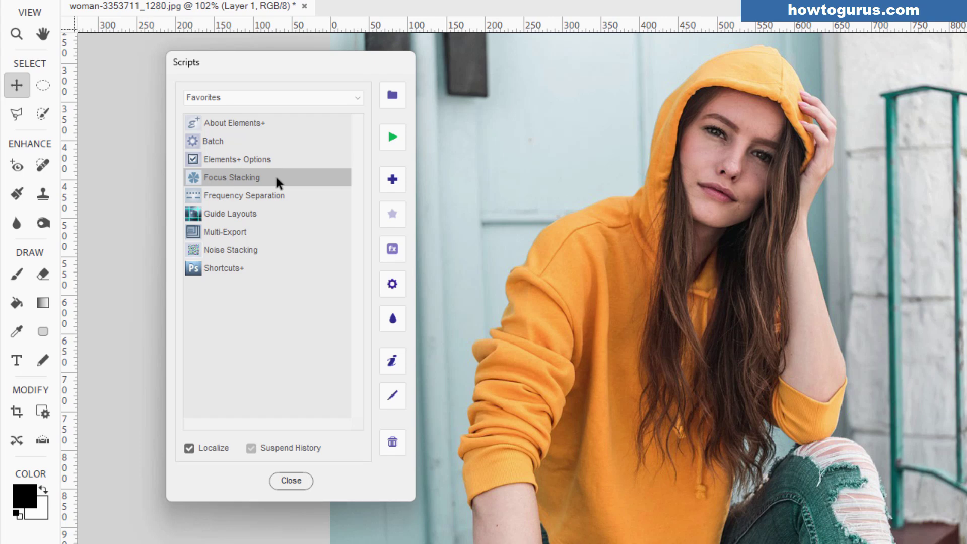
left_click(275, 196)
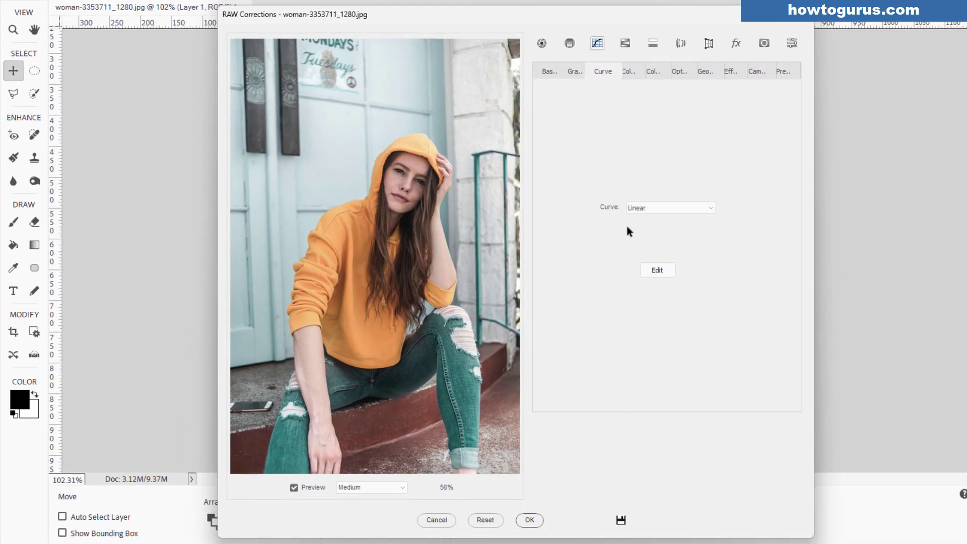
Review the Basic, Graduated Filter, Curve (with its type choices) and Color Mixer sections.
left_click(545, 75)
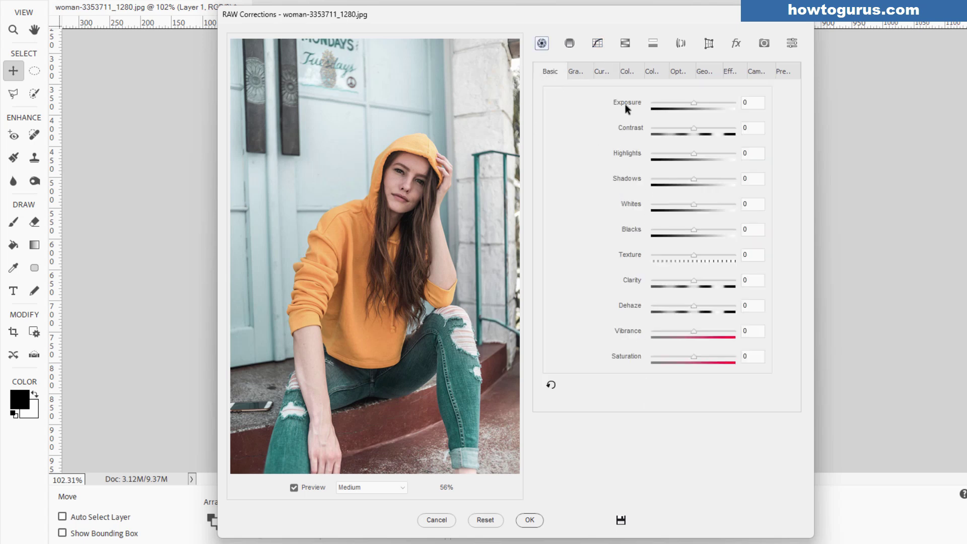
left_click(578, 71)
left_click(639, 73)
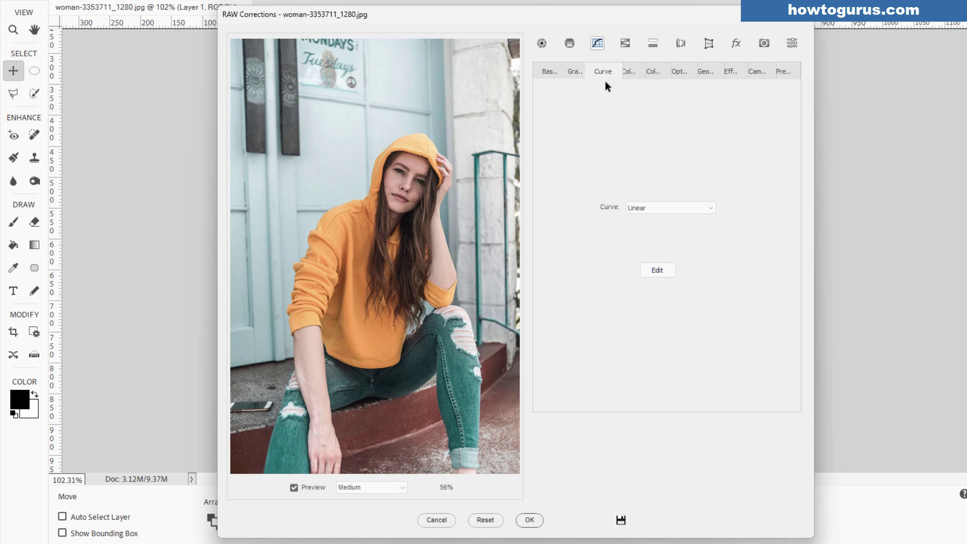
left_click(669, 207)
left_click(669, 207)
left_click(634, 73)
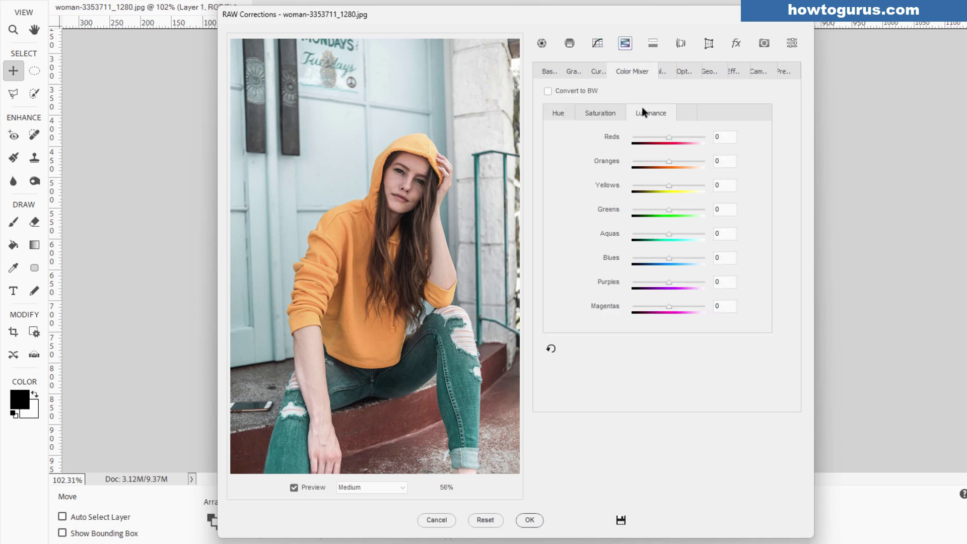
Review Color Grading, Optics, Geometry, Effects, Camera Calibration and Presets, then return to Basic.
left_click(664, 75)
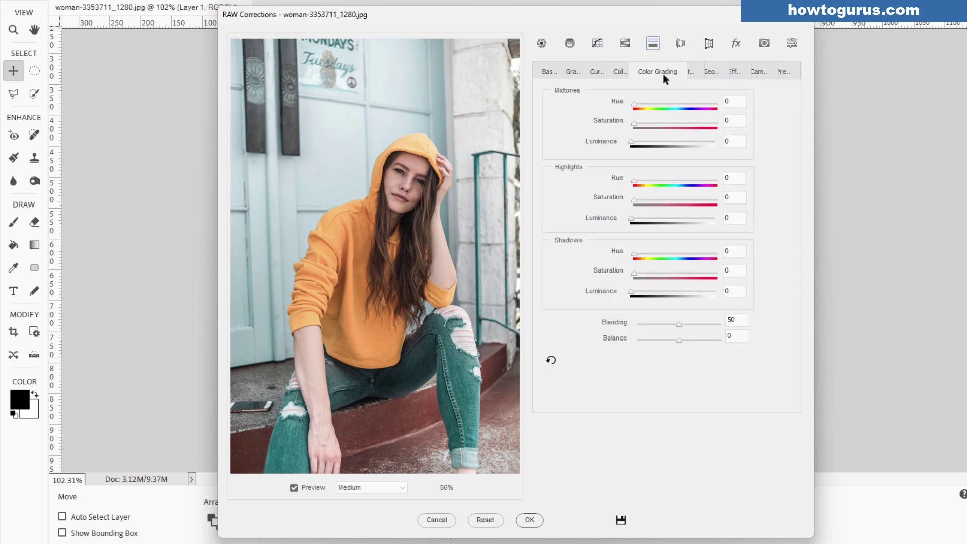
left_click(693, 69)
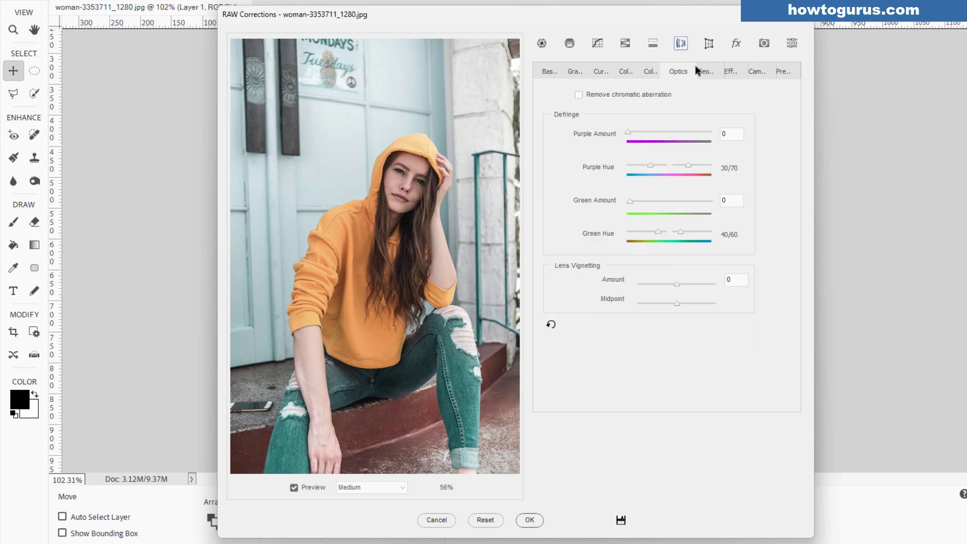
left_click(706, 72)
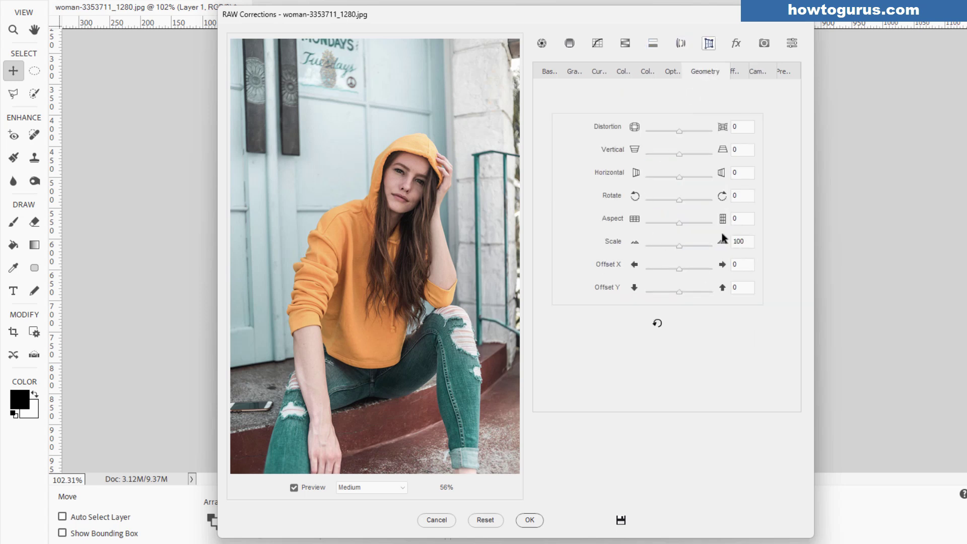
left_click(738, 72)
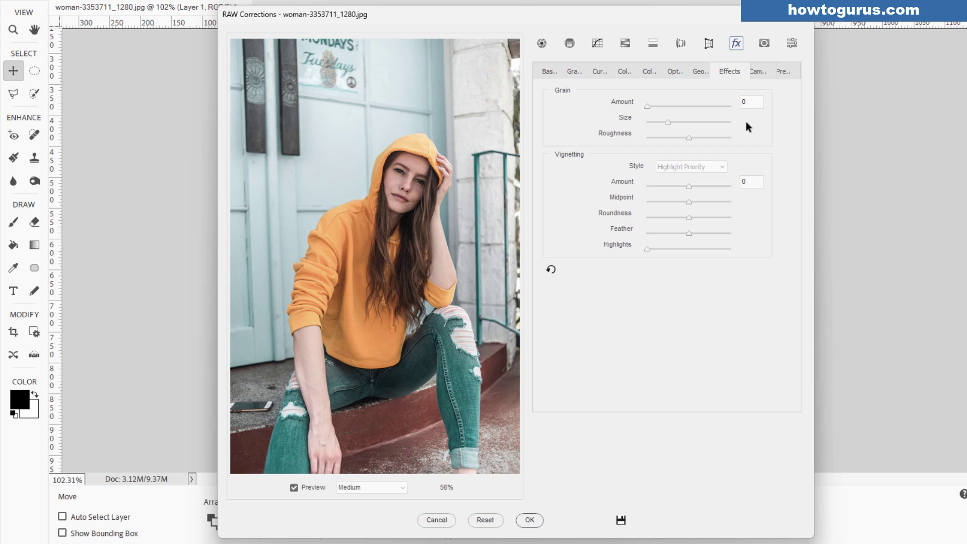
left_click(758, 72)
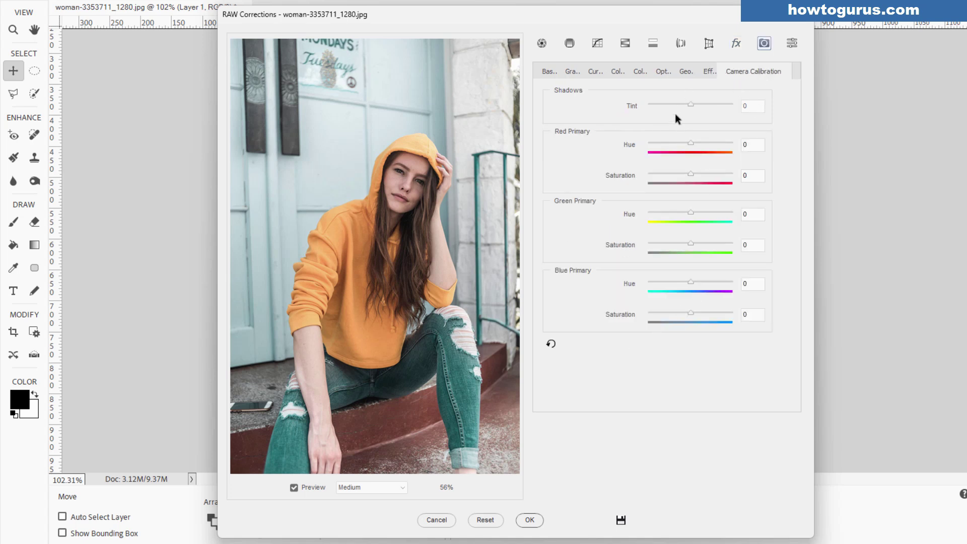
left_click(795, 75)
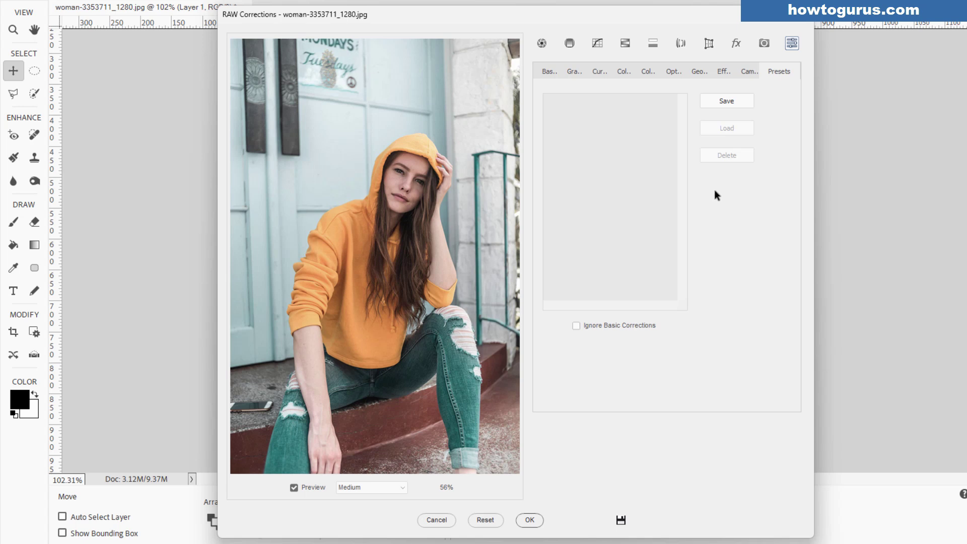
key("ctrl+alt+1")
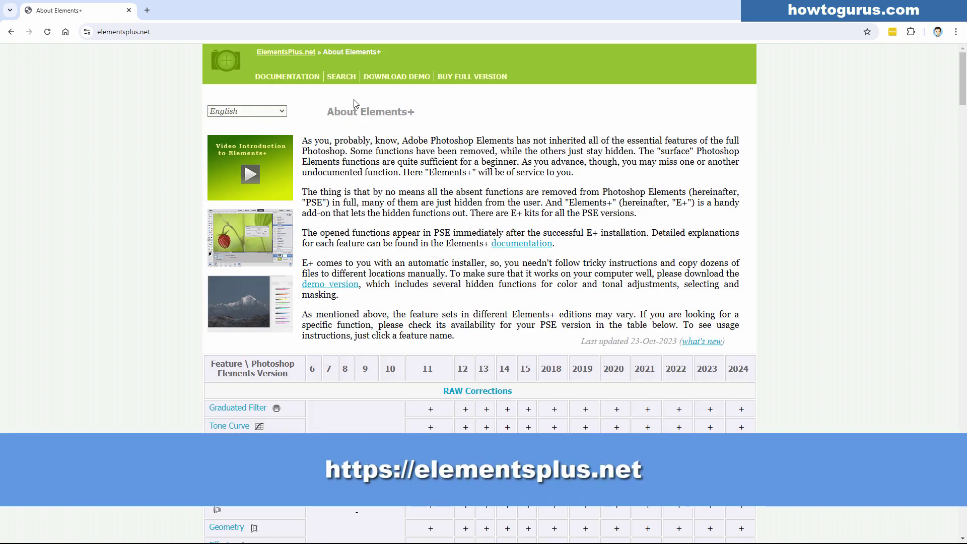
Scroll the feature table, view the Buy Full Version editions, then return via the ElementsPlus.net breadcrumb.
scroll(302, 167, "down", 5)
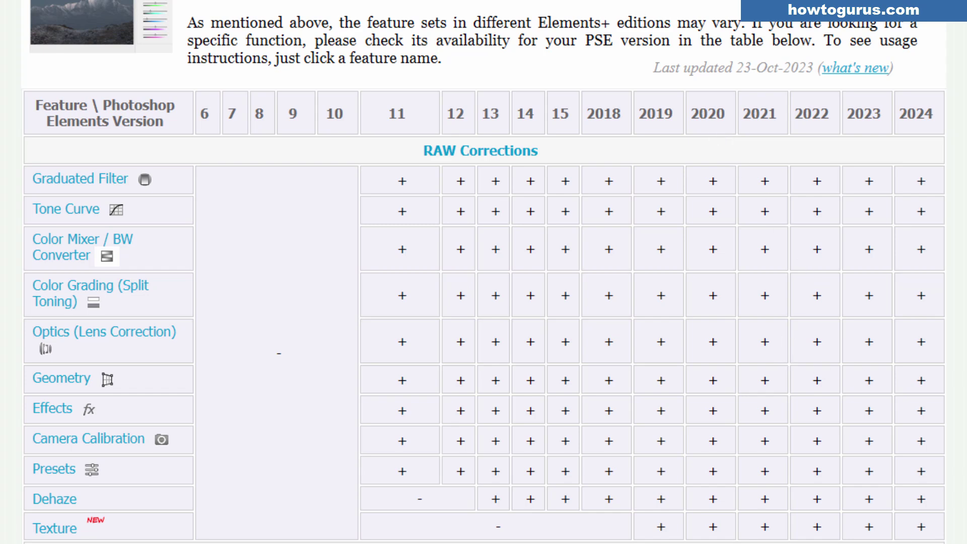
scroll(457, 52, "up", 8)
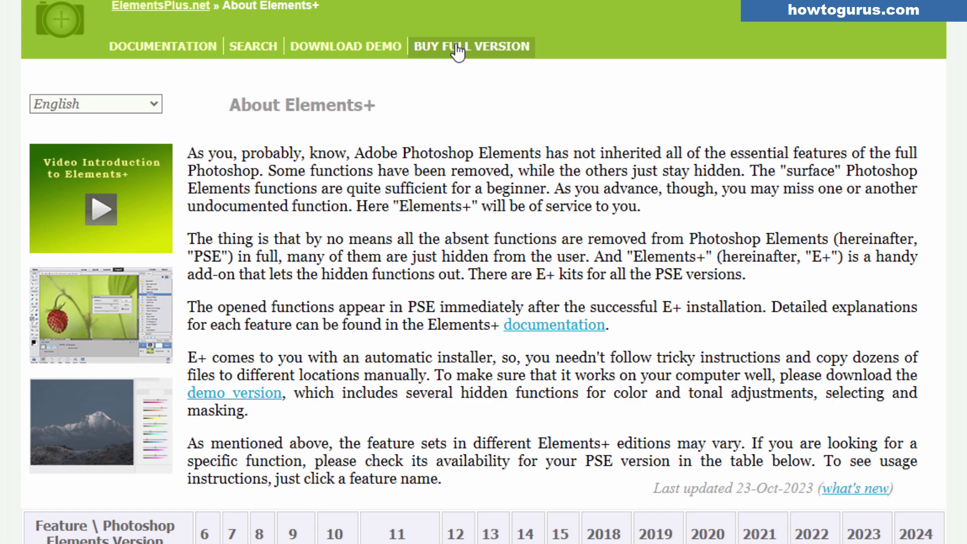
left_click(458, 52)
scroll(488, 419, "down", 3)
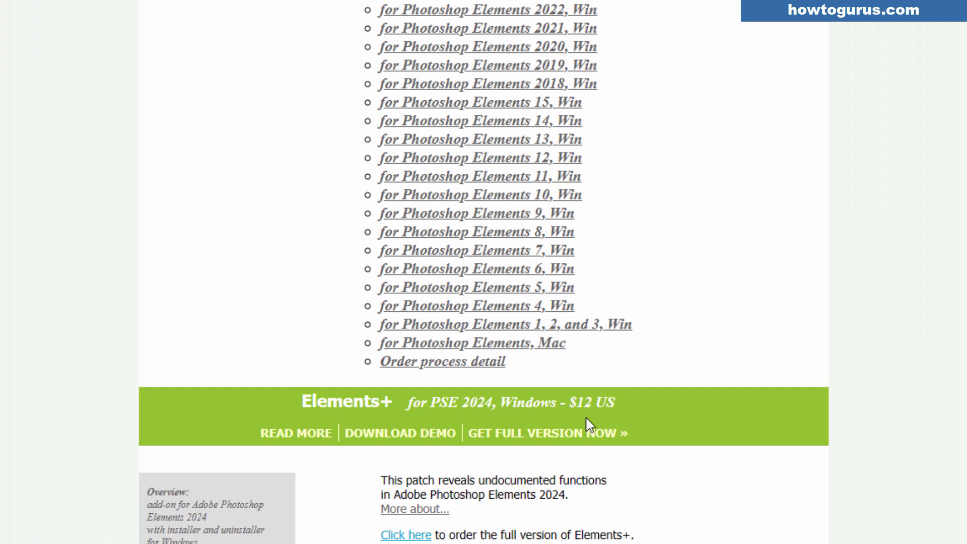
scroll(585, 416, "up", 3)
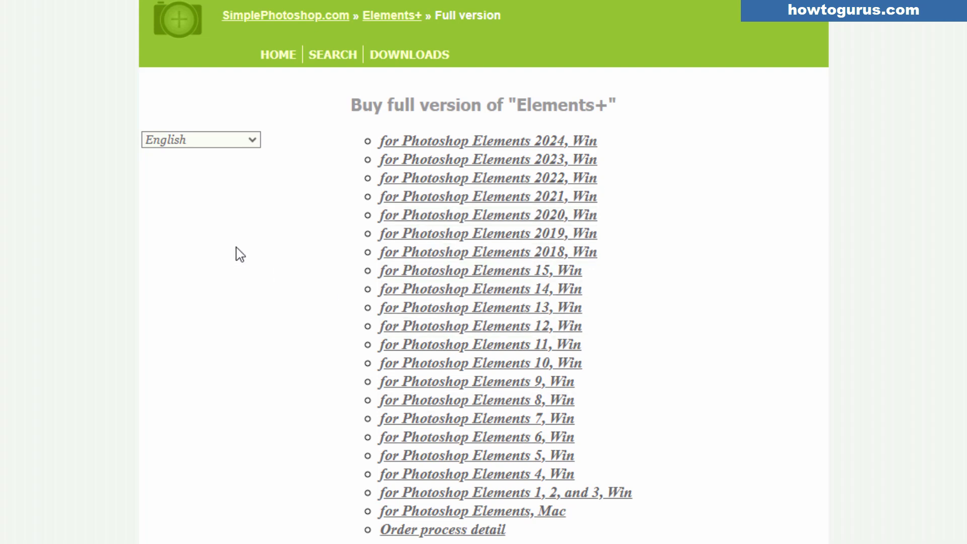
left_click(391, 15)
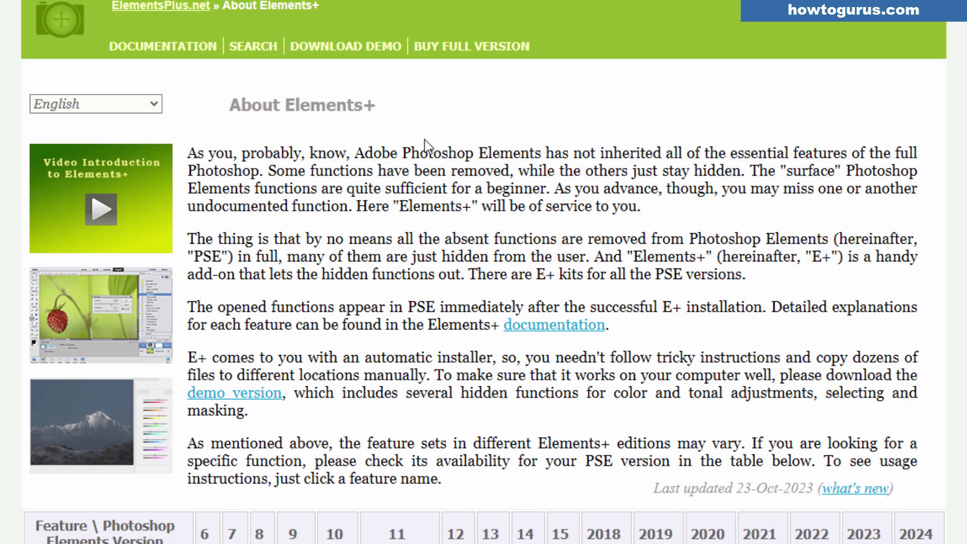
scroll(542, 276, "down", 3)
scroll(309, 302, "down", 13)
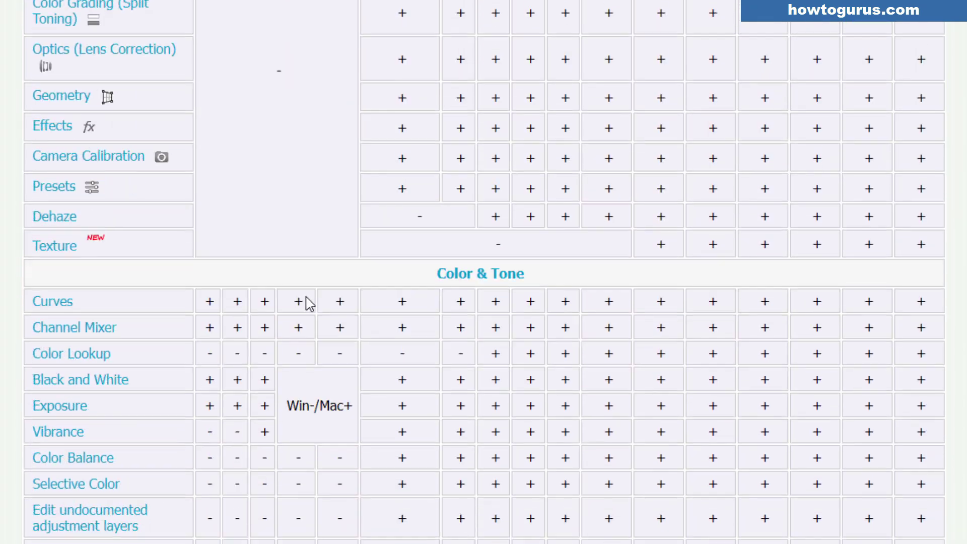
scroll(308, 302, "up", 8)
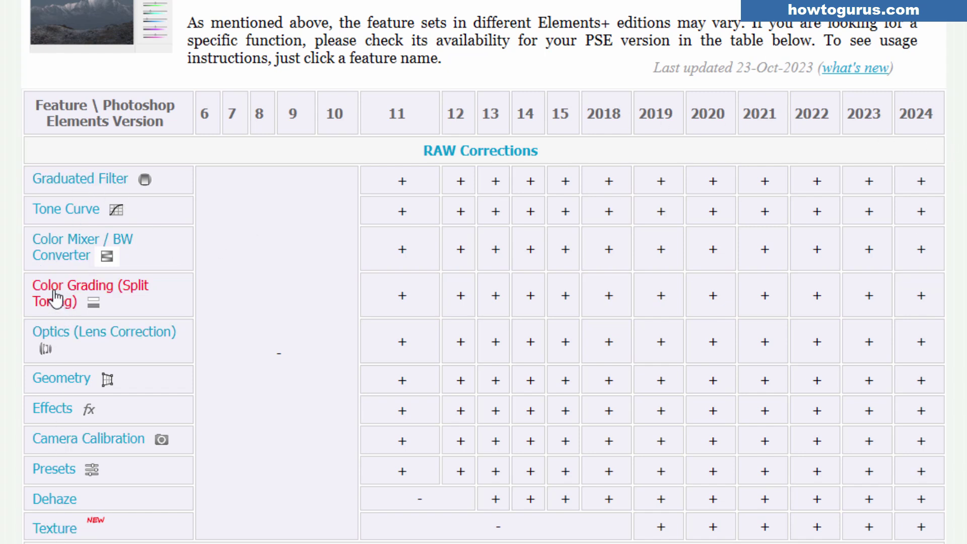
left_click(88, 296)
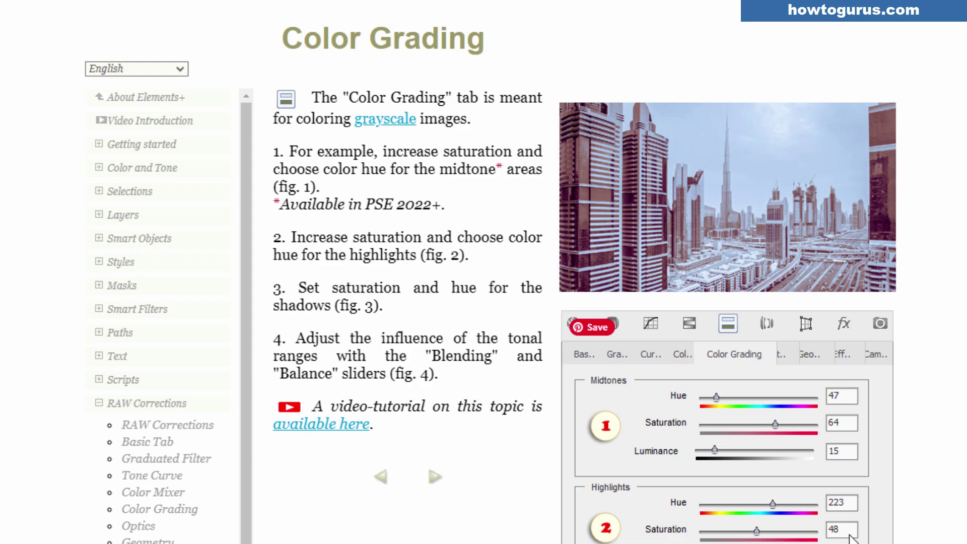
key("alt+Left")
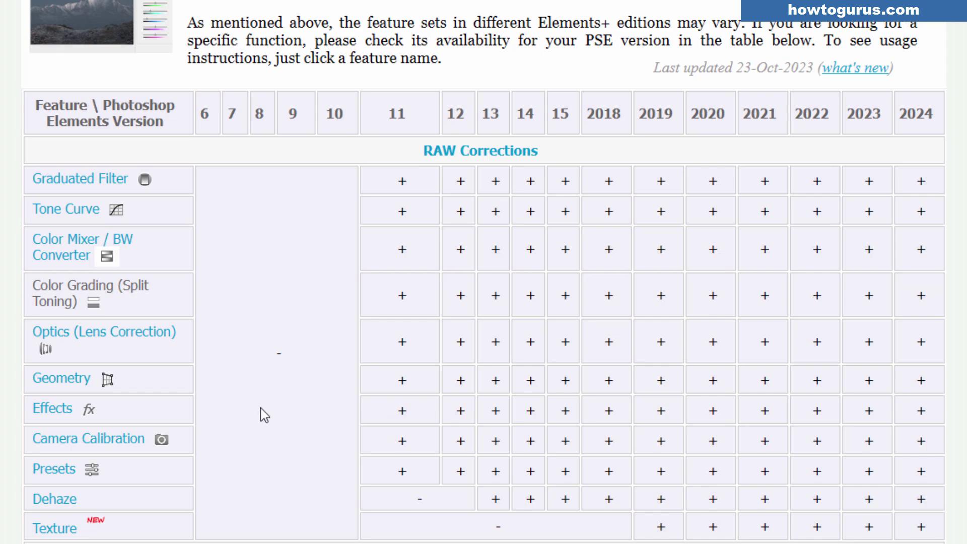
scroll(264, 403, "down", 5)
scroll(269, 371, "down", 3)
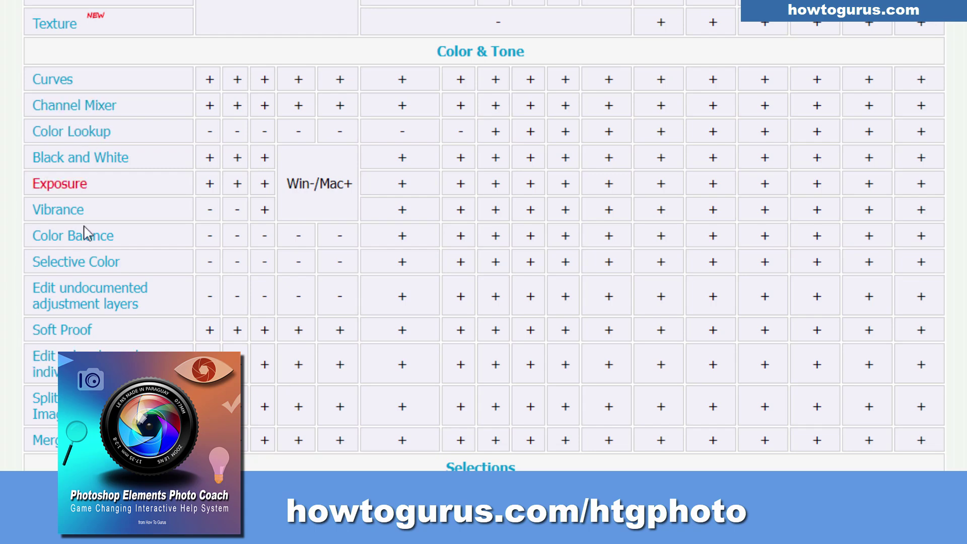
scroll(484, 237, "down", 5)
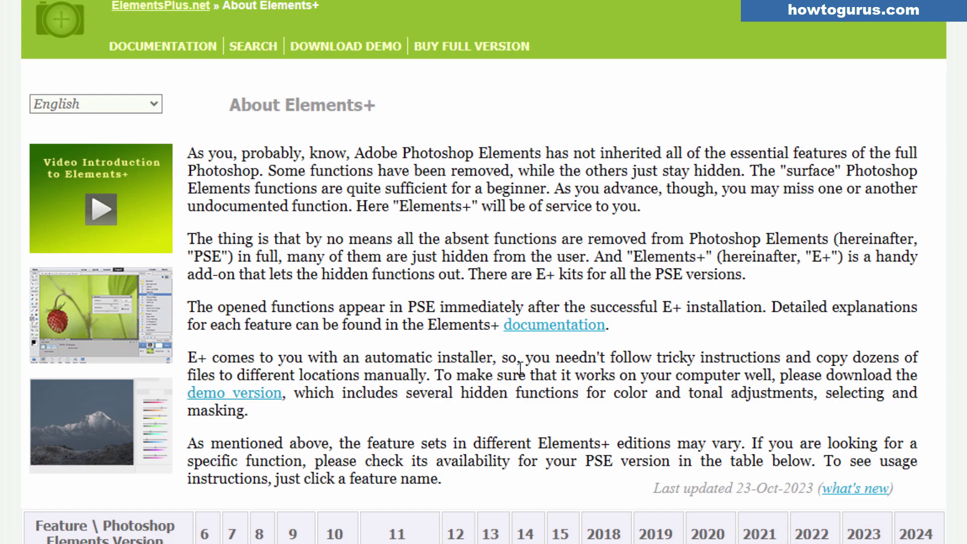
scroll(715, 510, "down", 3)
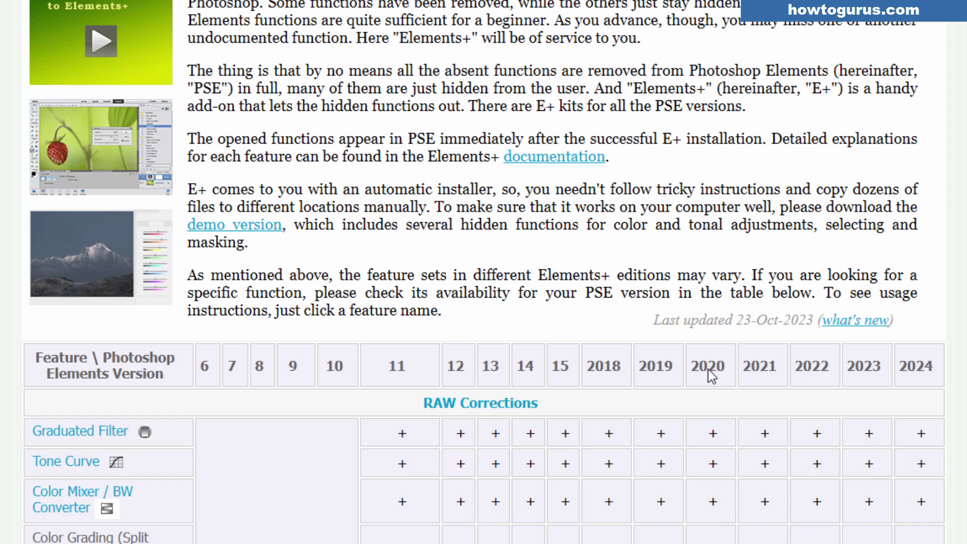